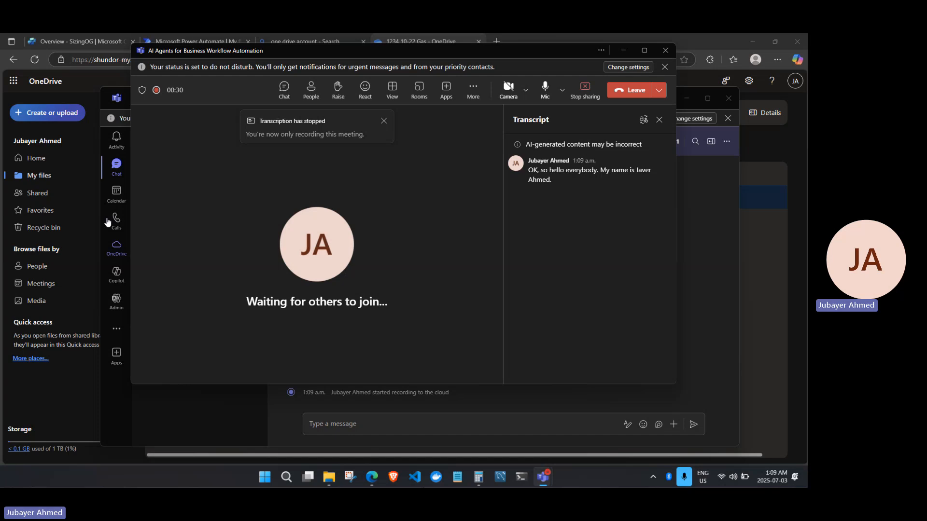
Bring the browser with the SizingOG agent overview in front of the Teams meeting.
left_click(82, 40)
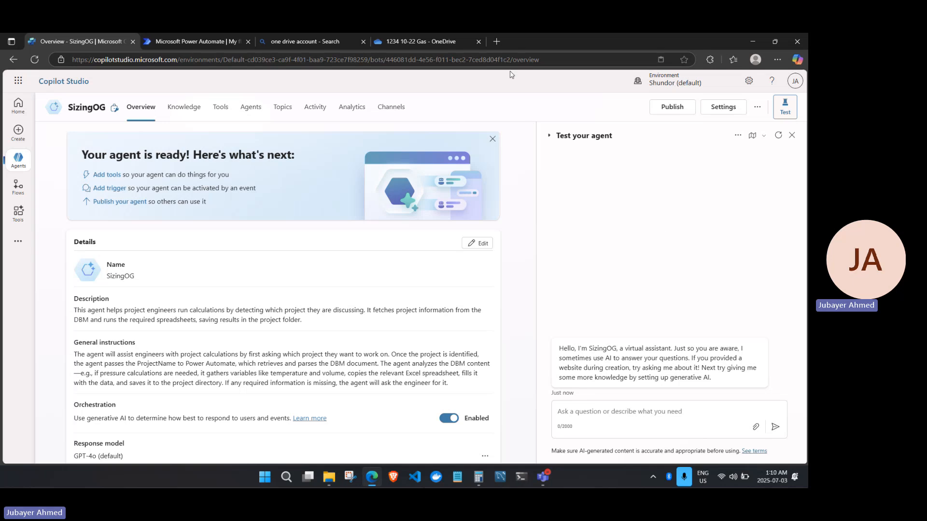
Switch to OneDrive in a maximized browser window.
double_click(520, 42)
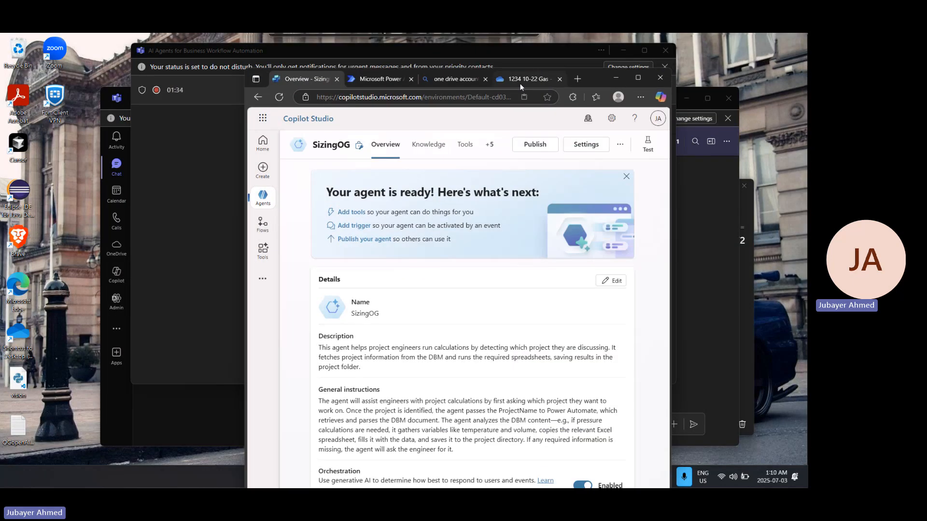
left_click(520, 79)
left_click(635, 81)
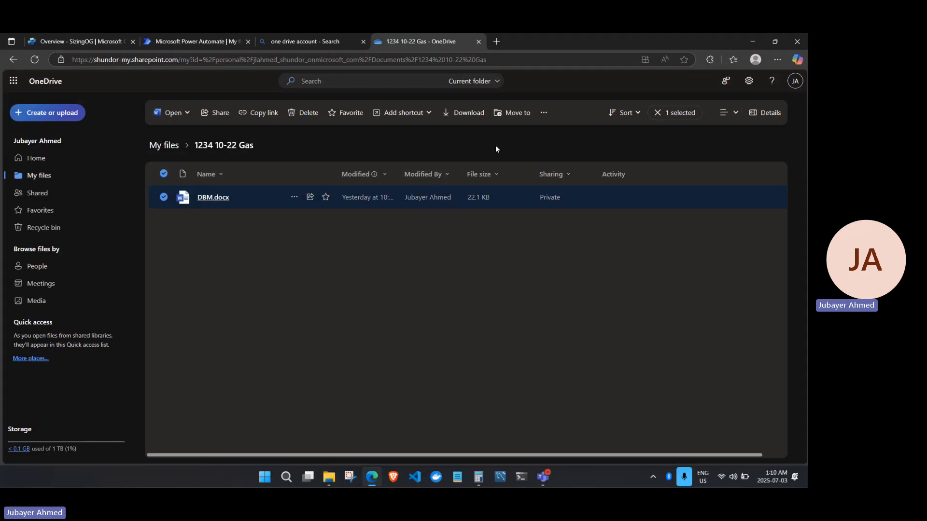
Preview the PressureCalc.xlsx template in My files > Templates, then open the 1234 10-22 Gas folder.
left_click(165, 149)
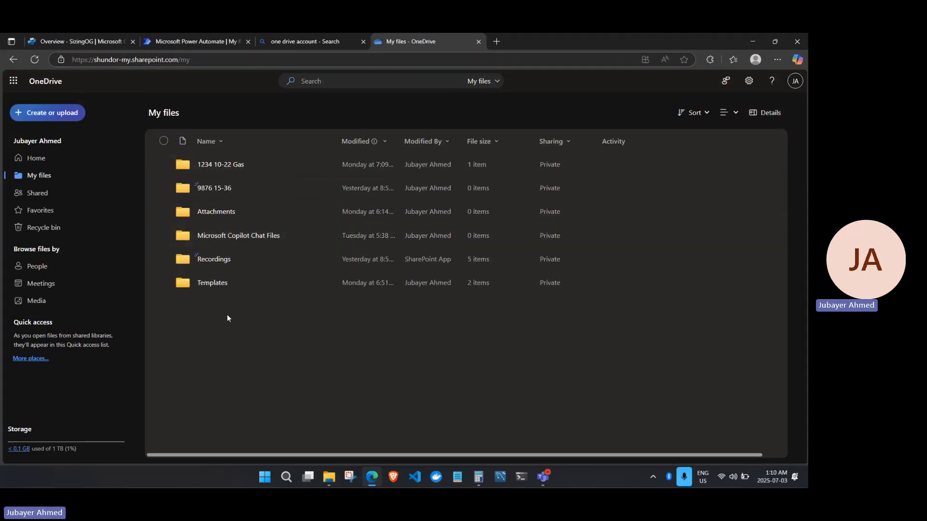
left_click(215, 286)
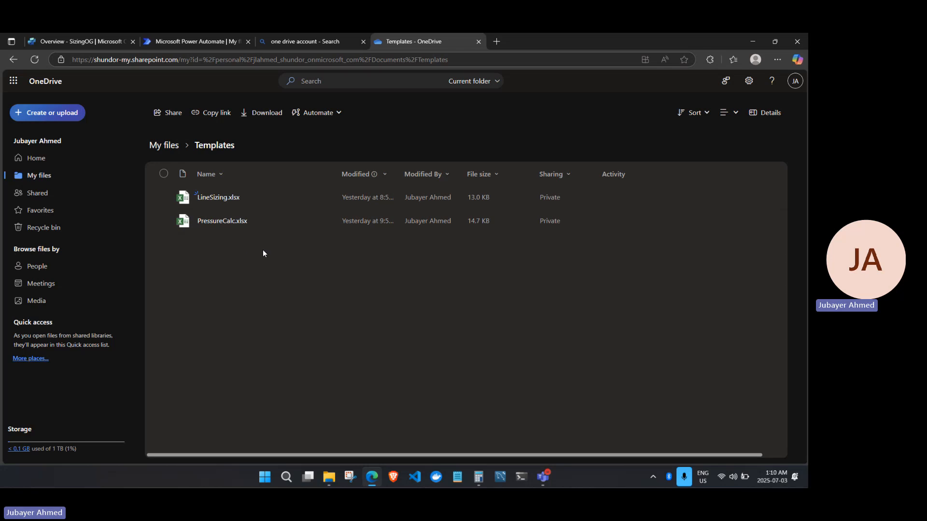
left_click(223, 221)
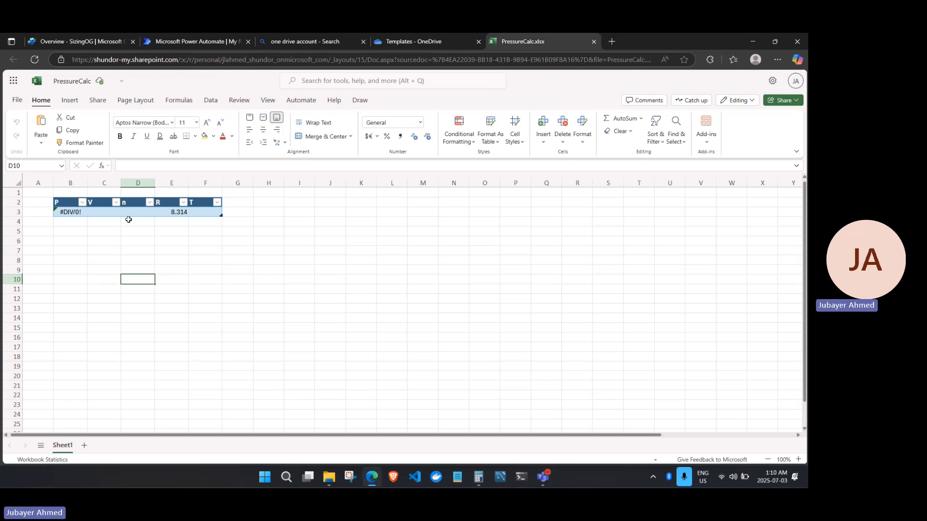
left_click(593, 42)
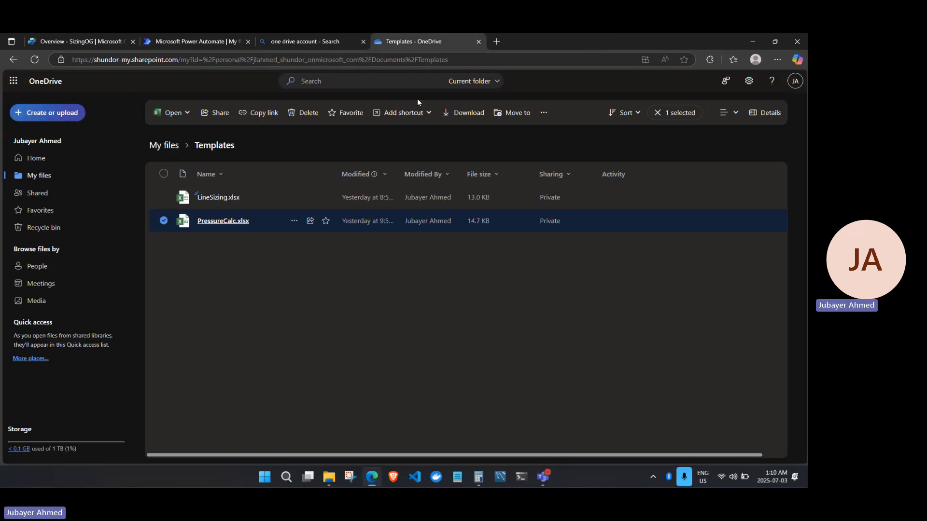
left_click(164, 146)
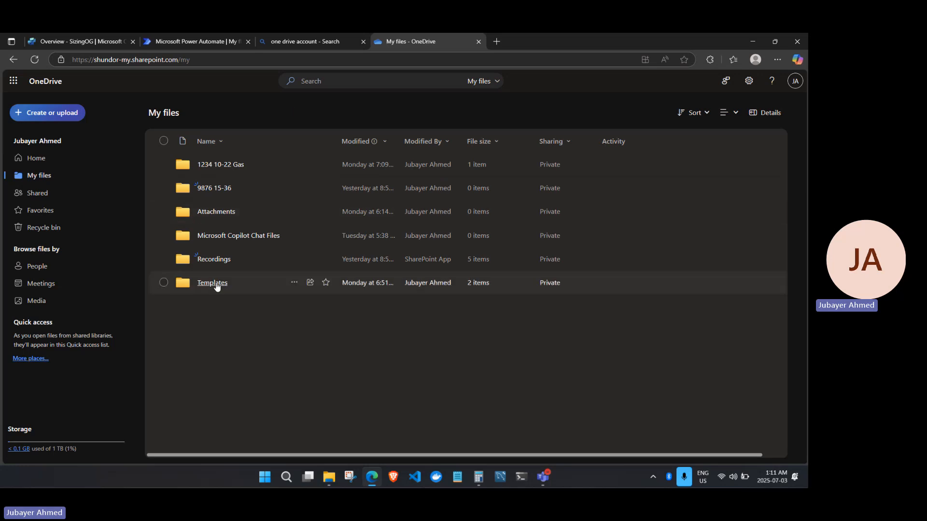
left_click(233, 166)
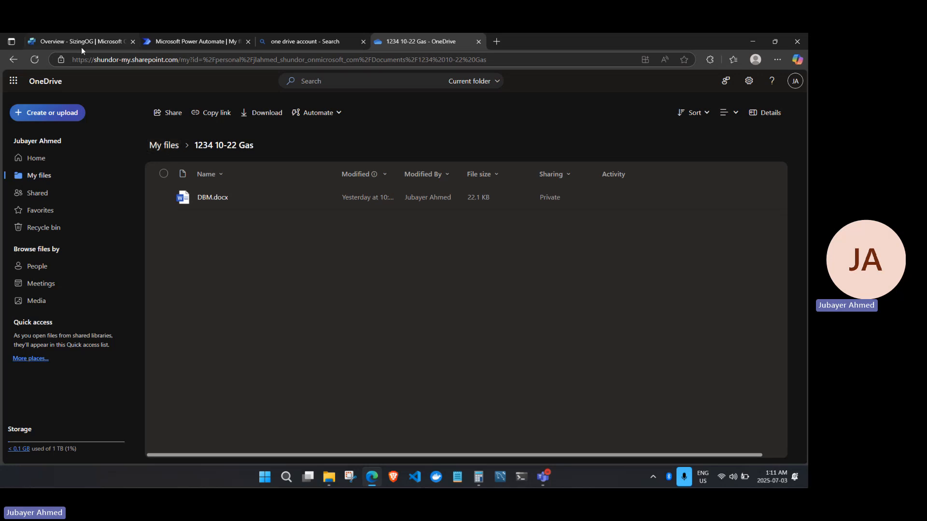
Read the gas-pressure requirement in DBM.docx, close it, and return to the SizingOG overview.
left_click(216, 199)
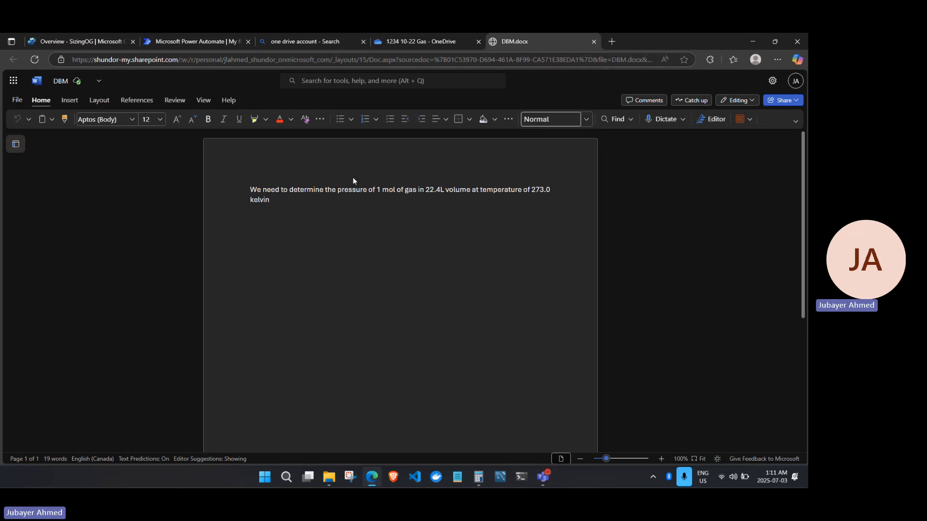
left_click(595, 44)
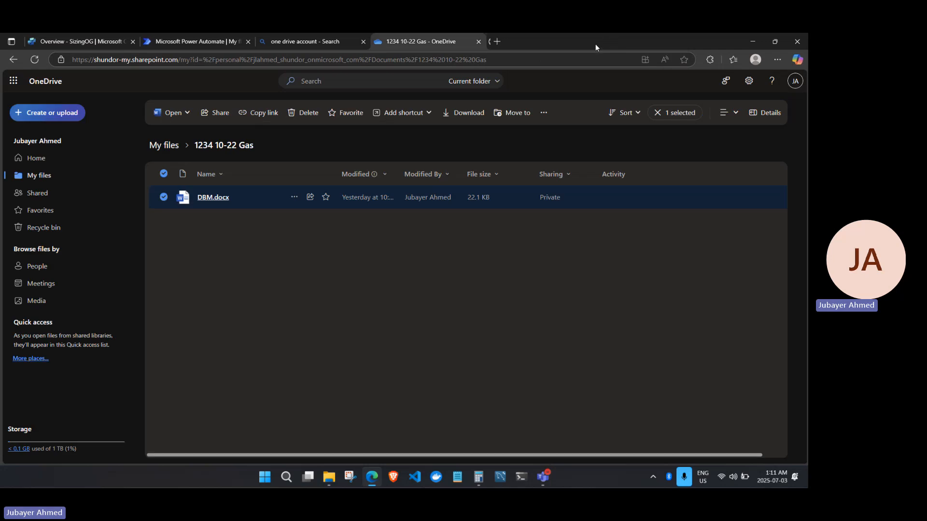
left_click(71, 44)
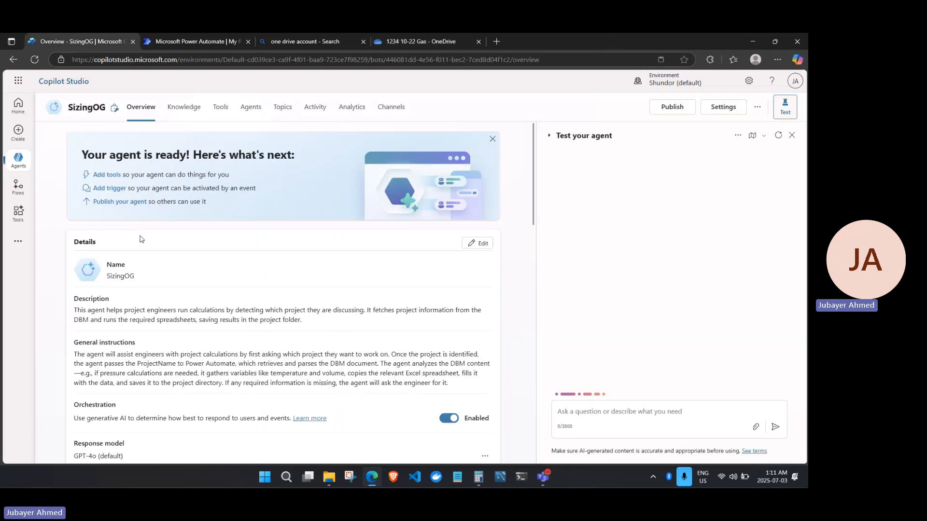
double_click(516, 45)
left_click(517, 63)
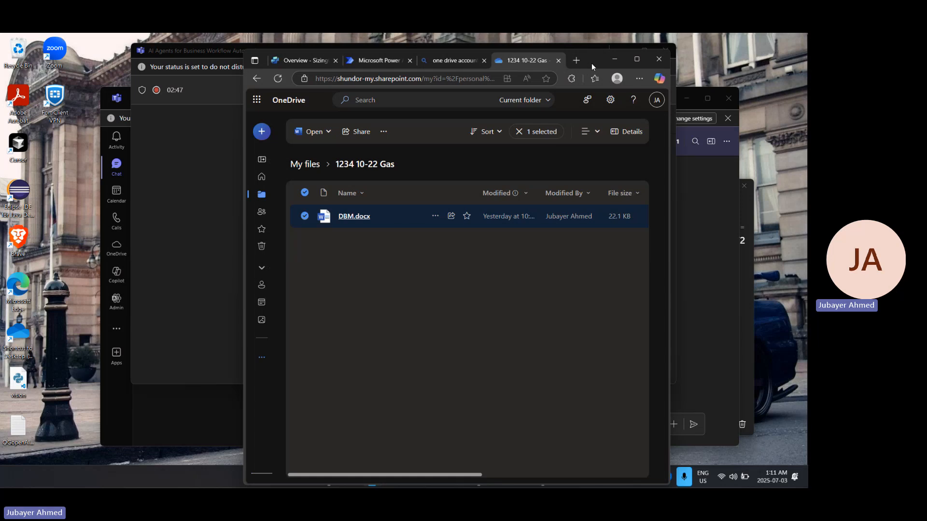
left_click_drag(592, 63, 590, 33)
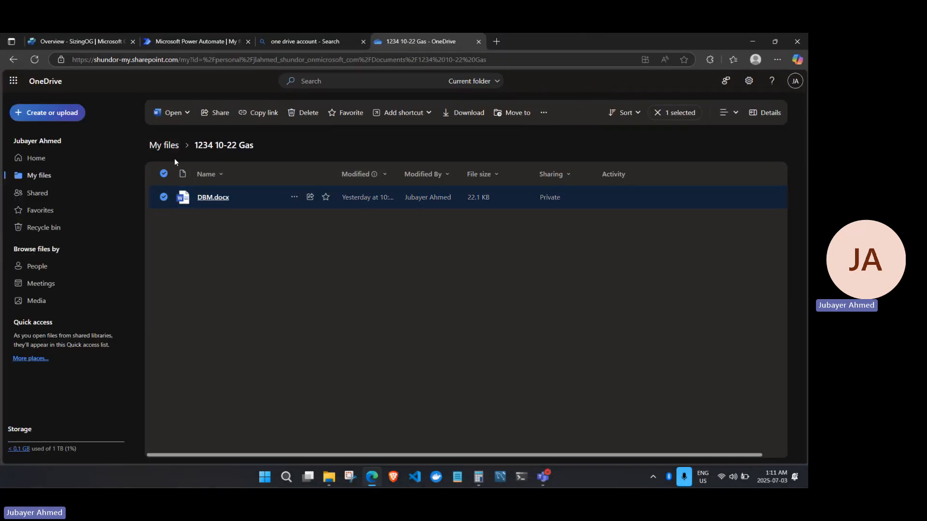
left_click(167, 146)
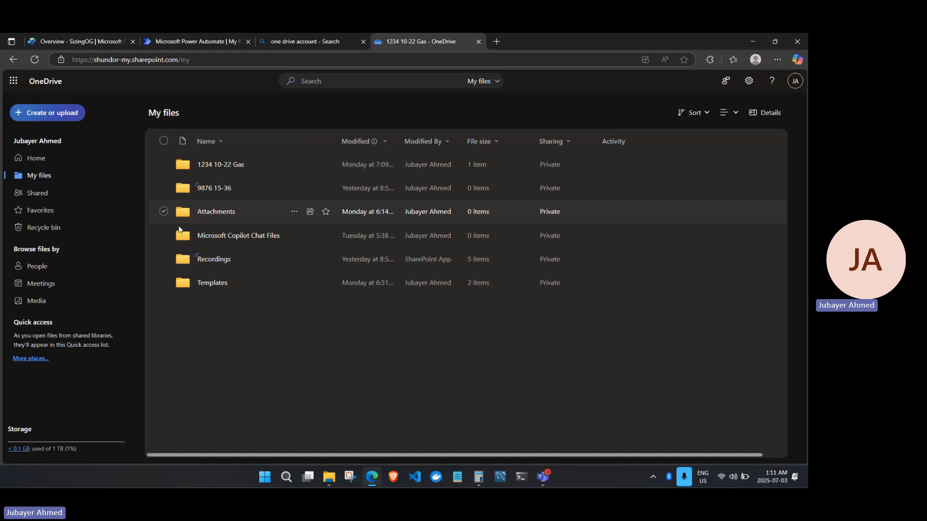
left_click(225, 287)
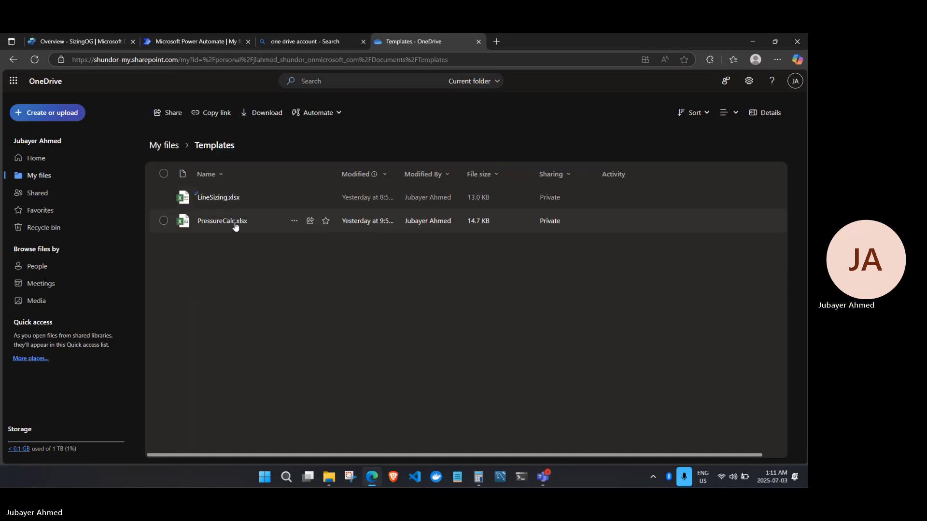
left_click(164, 146)
left_click(216, 166)
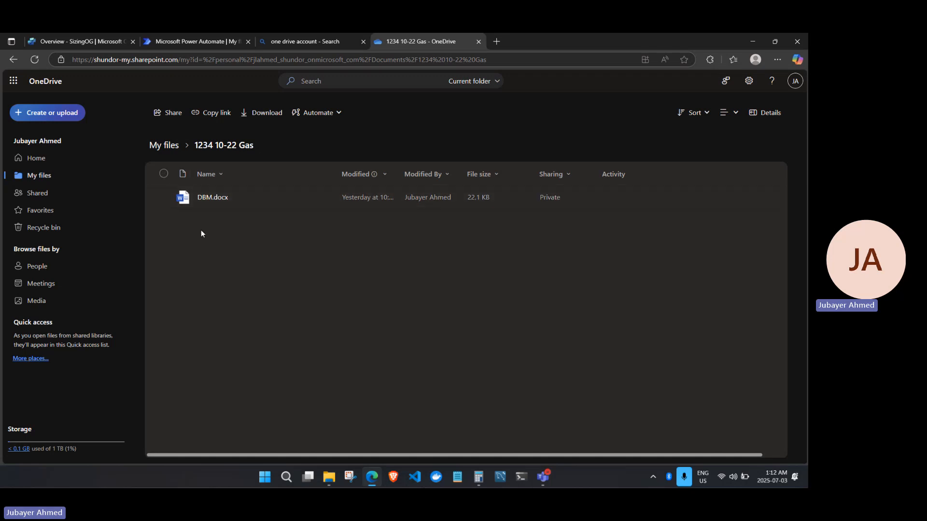
left_click(85, 39)
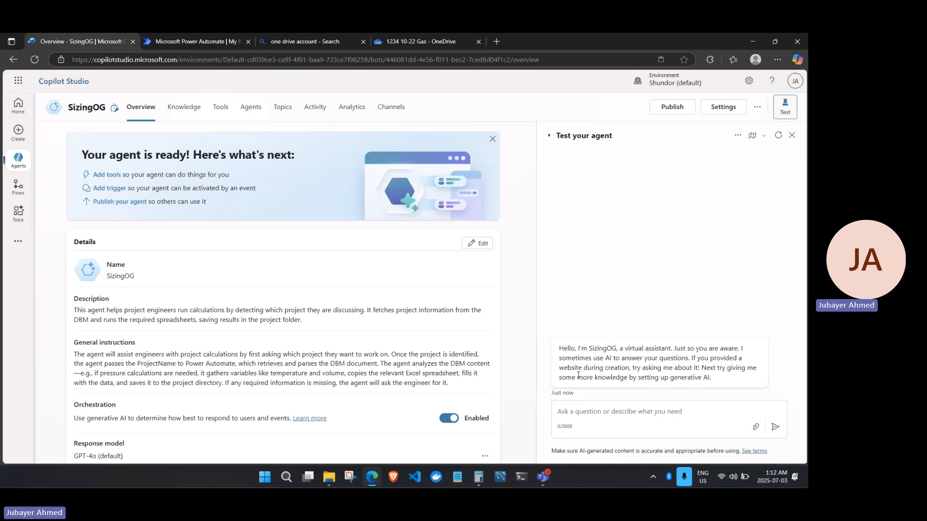
Send 'i need help with a project' to the test agent and note its request for a project number.
left_click(588, 408)
type("i need help w")
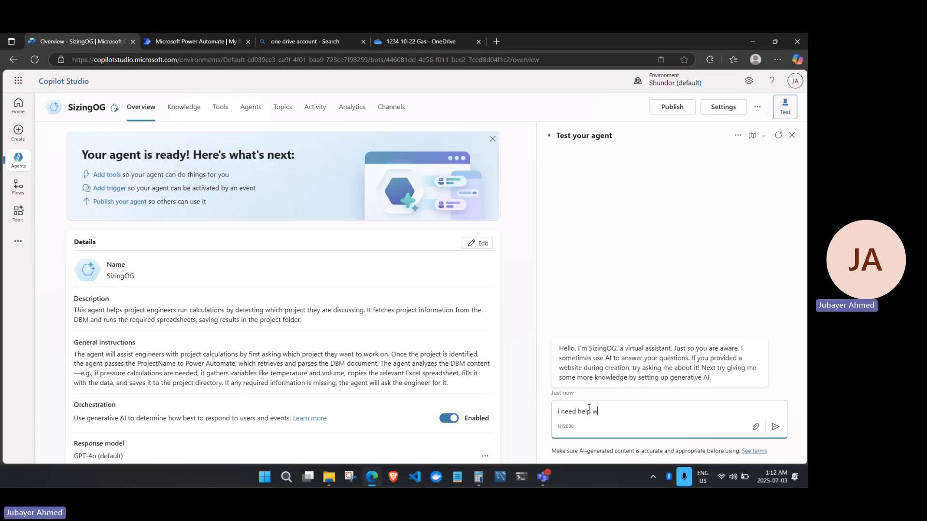
type("ith a project")
key("Return")
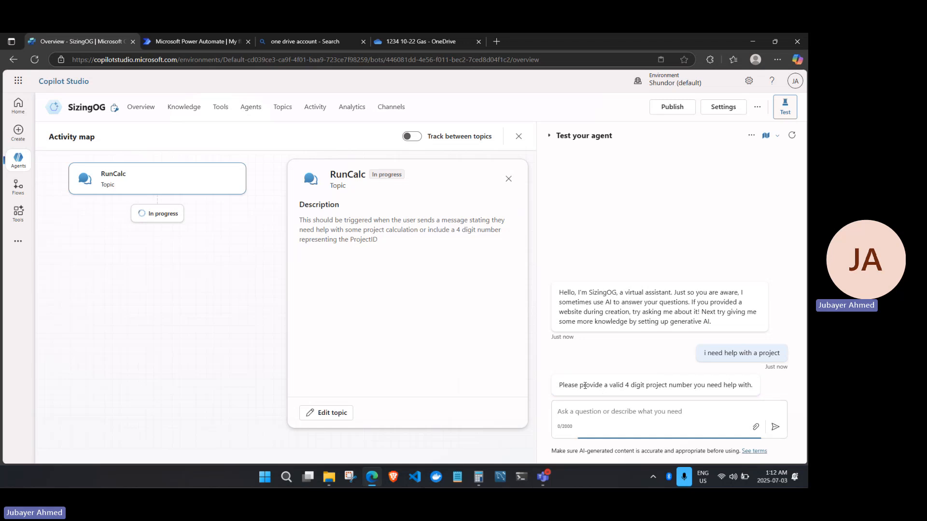
left_click_drag(574, 385, 706, 385)
left_click(670, 370)
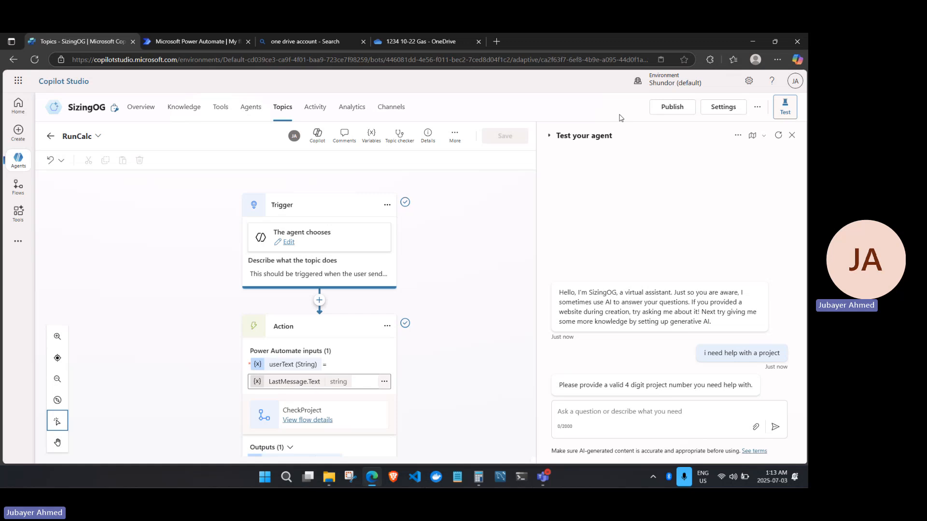
Reply 'project 1234' so RunCalc saves the calculations, then return to OneDrive.
left_click(618, 413)
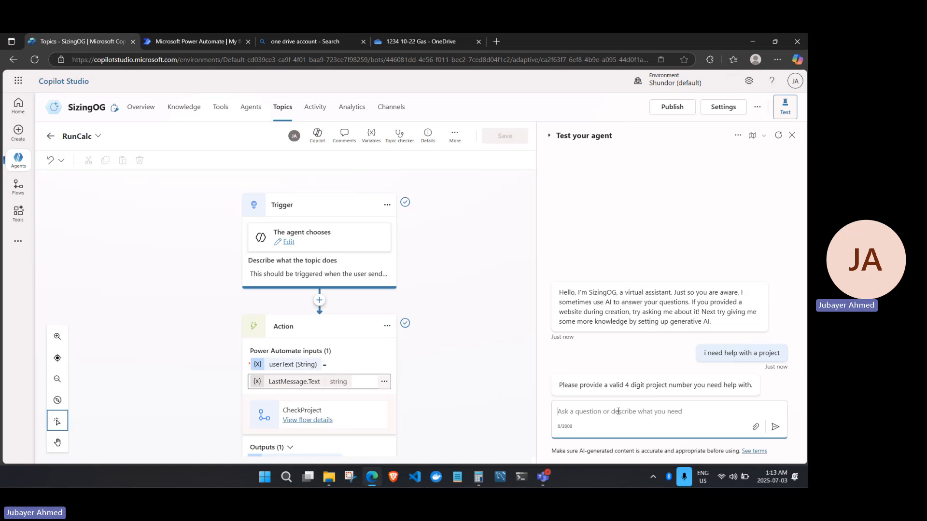
type("project 1234")
left_click(776, 428)
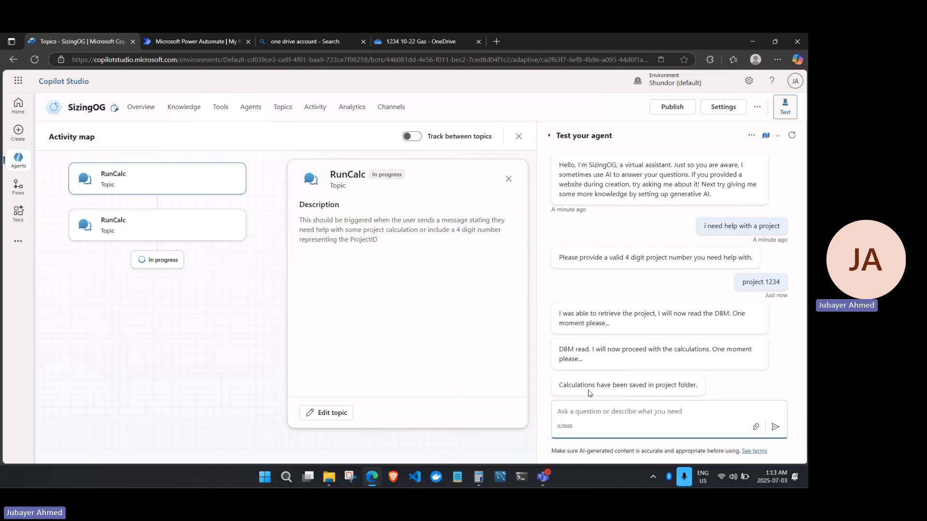
left_click_drag(569, 385, 685, 385)
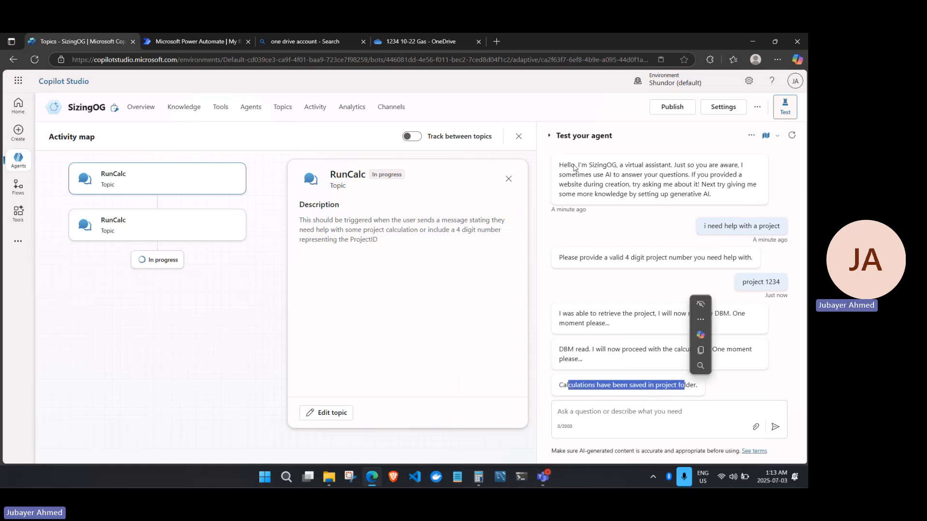
double_click(563, 39)
left_click(543, 79)
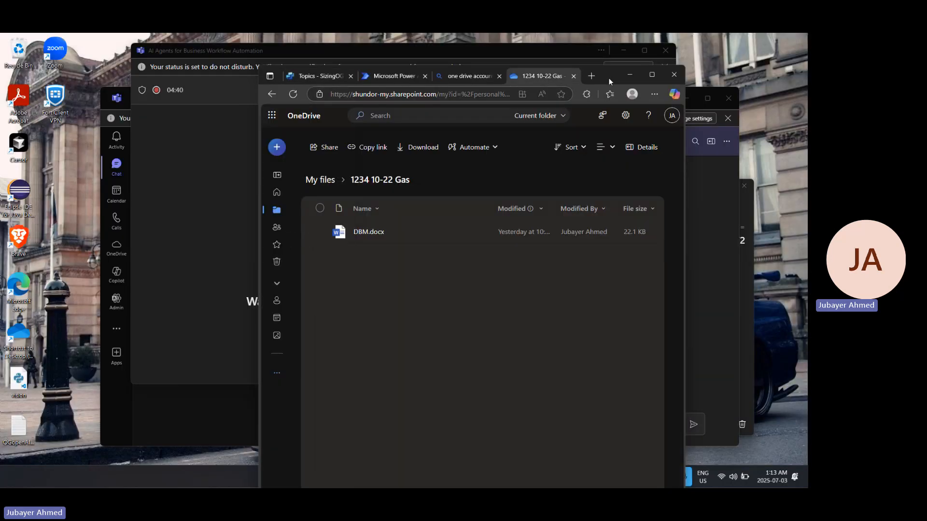
Refresh OneDrive, reopen the 1234 10-22 Gas folder and open the new PressureCalc.xlsx.
left_click_drag(610, 77, 604, 34)
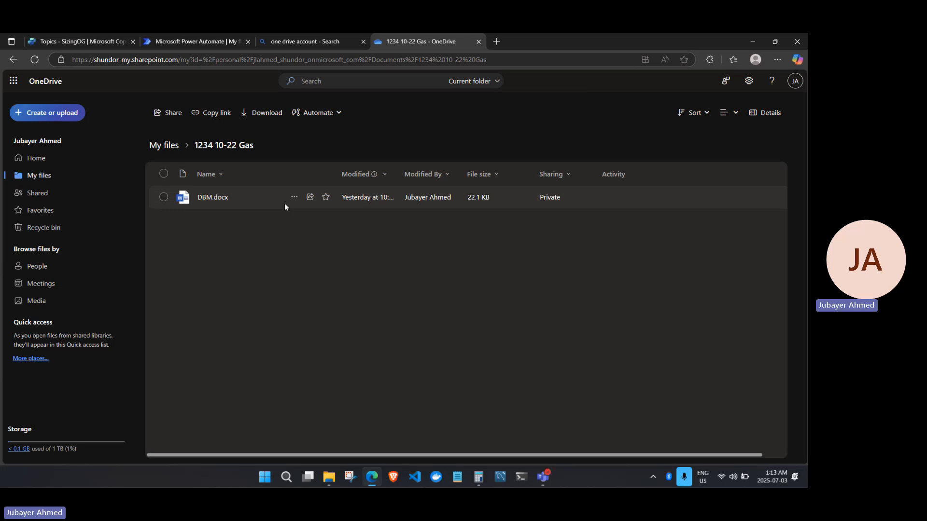
left_click(34, 60)
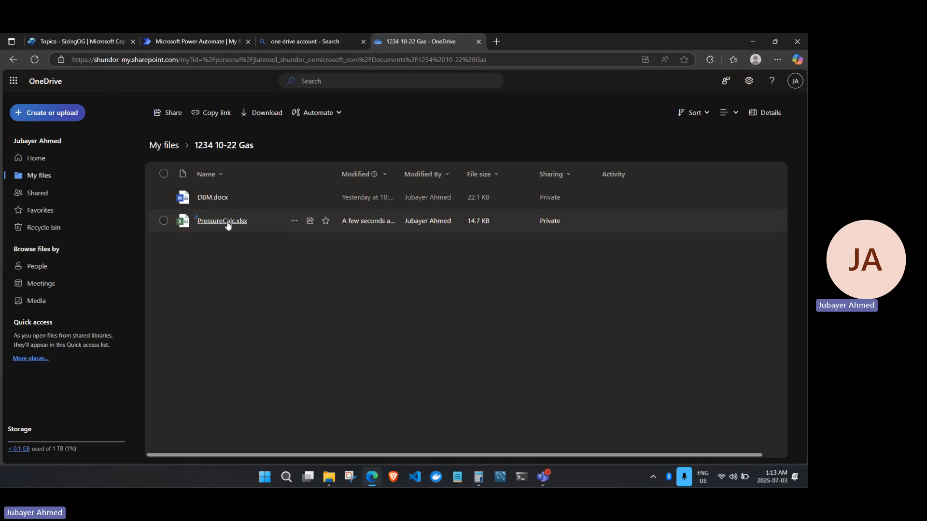
left_click(165, 147)
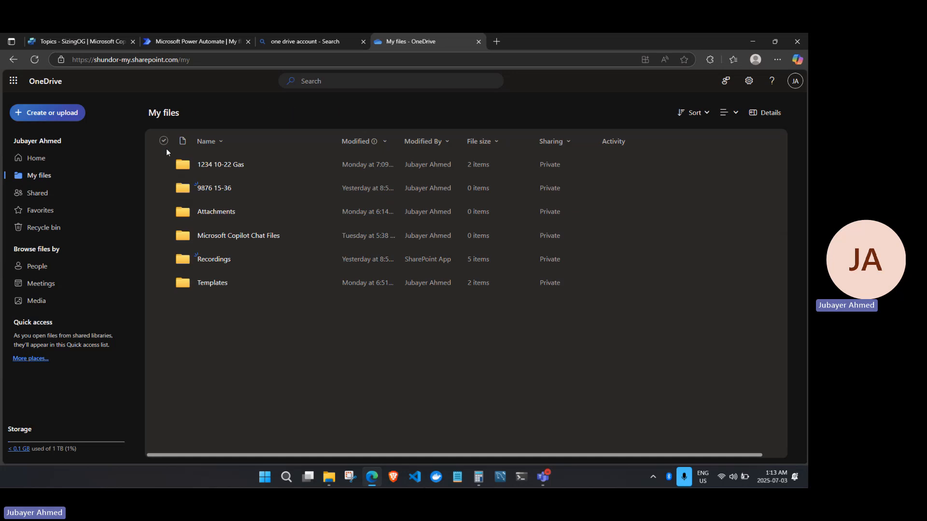
left_click(209, 166)
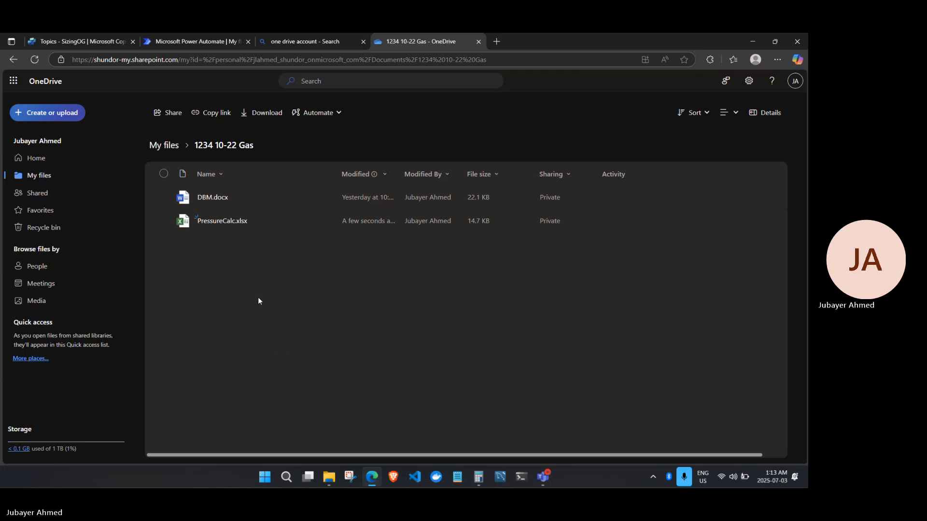
left_click(218, 223)
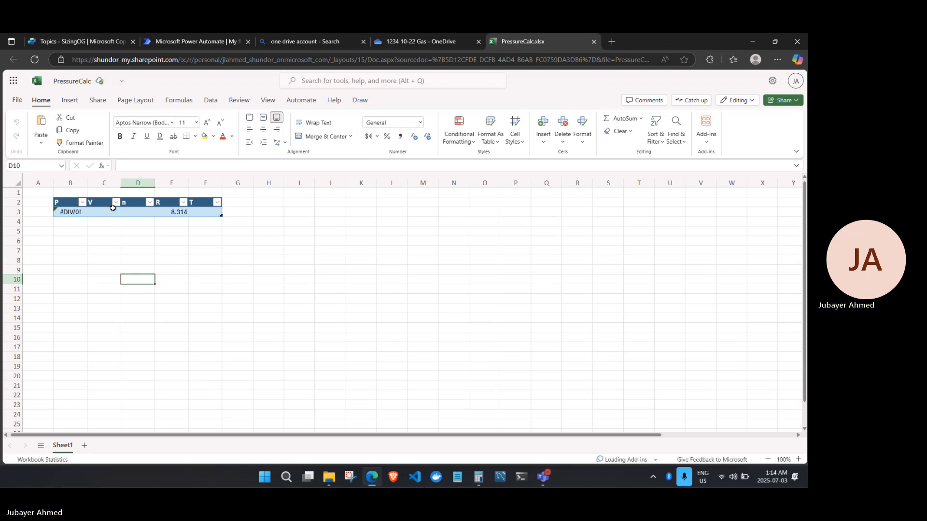
Check the pressure formula in cell B3, then close PressureCalc.xlsx.
left_click(65, 214)
left_click(593, 42)
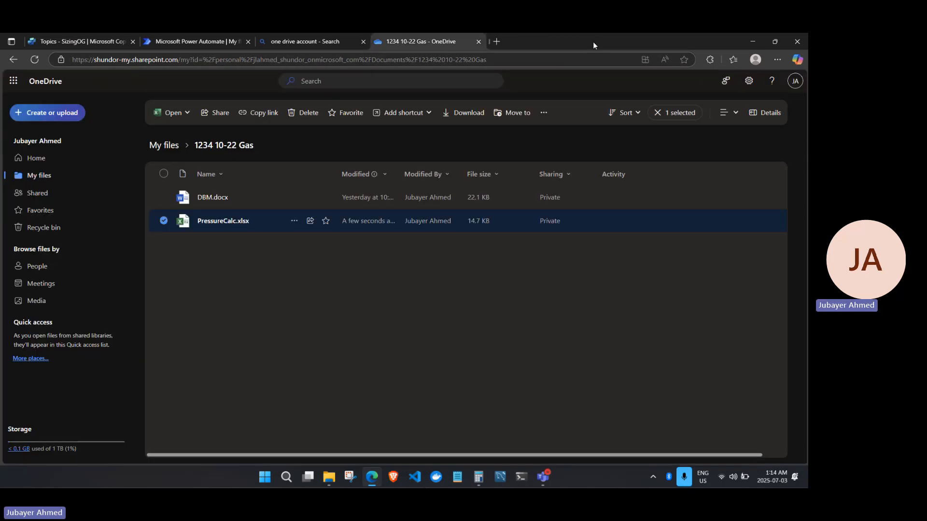
Browse the Templates folder with LineSizing.xlsx and PressureCalc.xlsx, then return to the SizingOG agent.
left_click(161, 146)
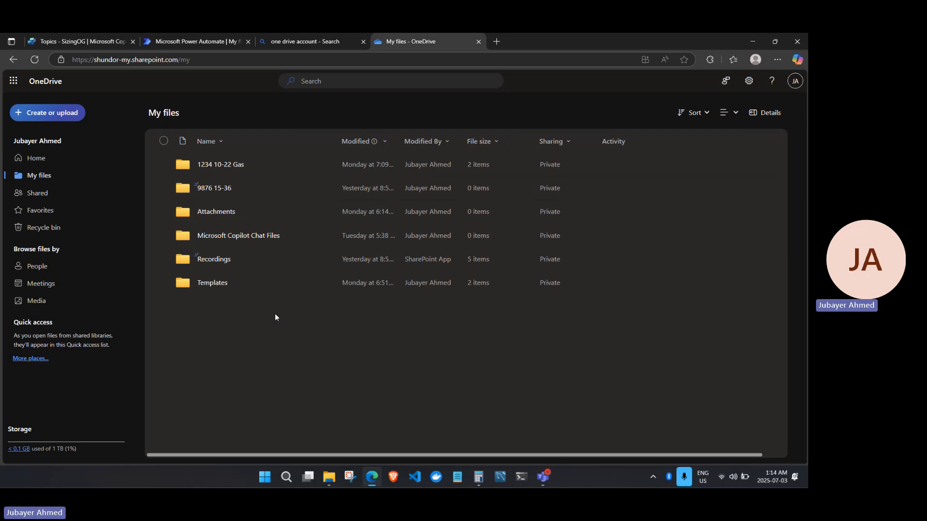
left_click(220, 284)
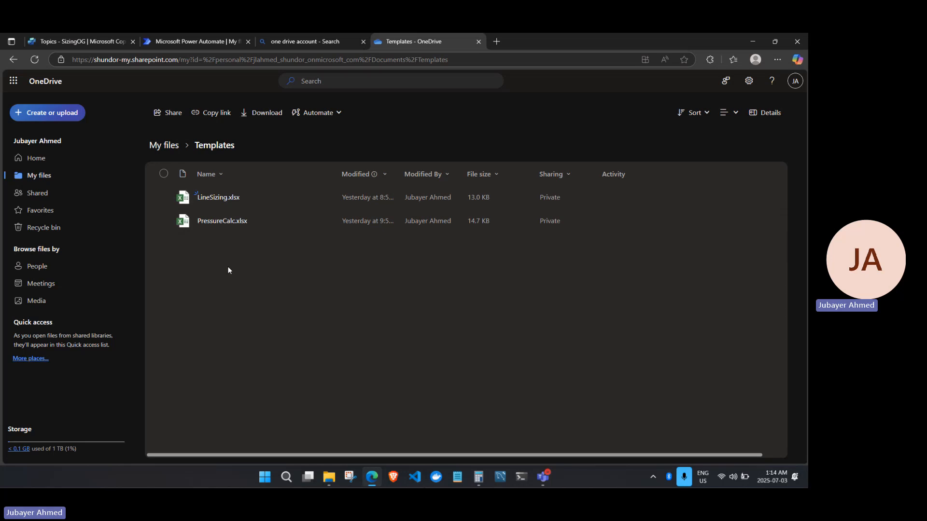
left_click(89, 42)
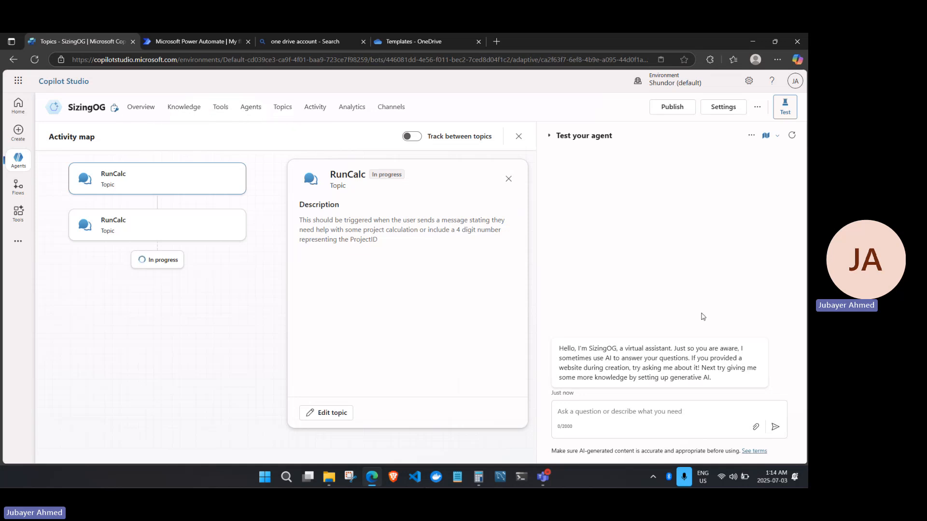
Open the RunCalc topic and review its trigger description about project calculation.
left_click(284, 112)
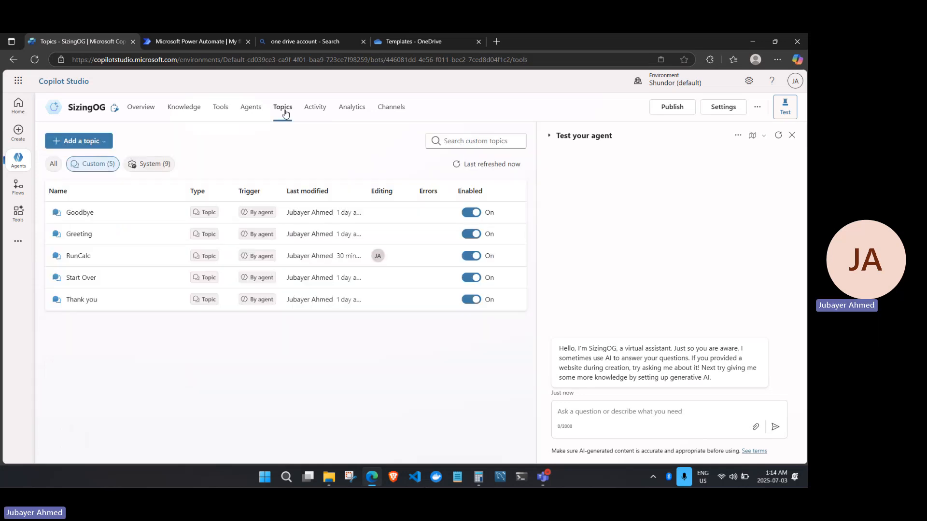
left_click(88, 262)
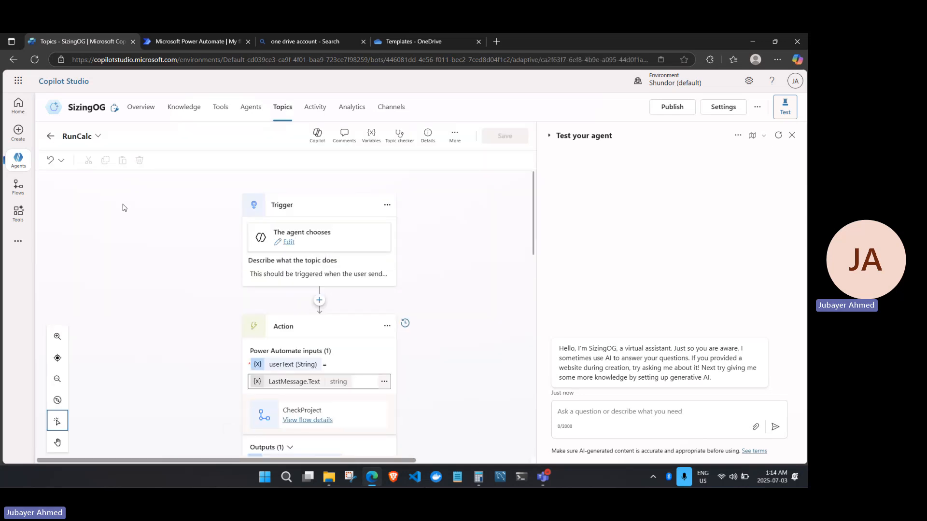
left_click(304, 274)
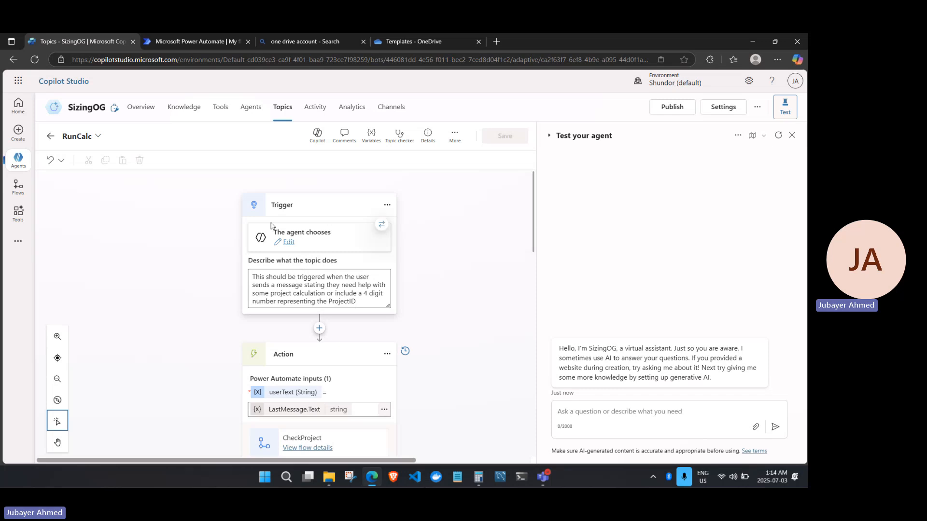
left_click_drag(256, 278, 360, 300)
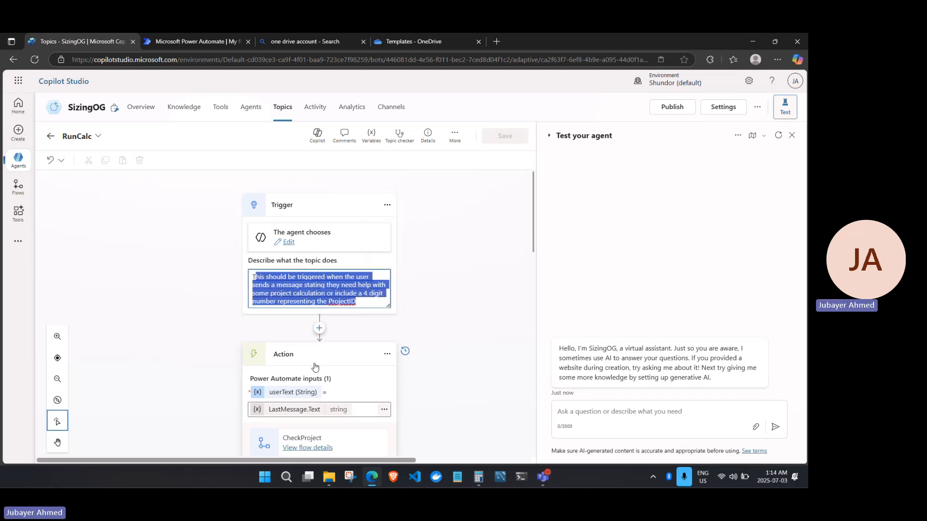
left_click(333, 293)
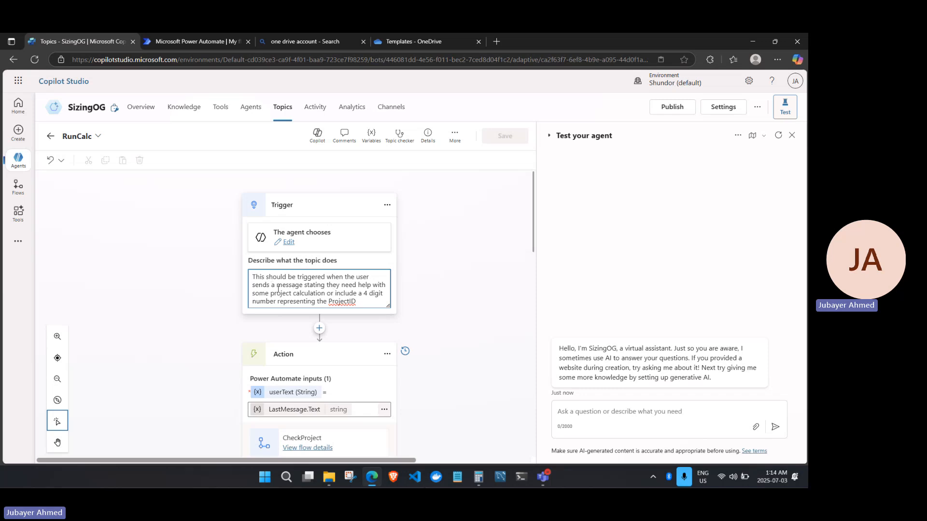
left_click_drag(279, 295, 374, 300)
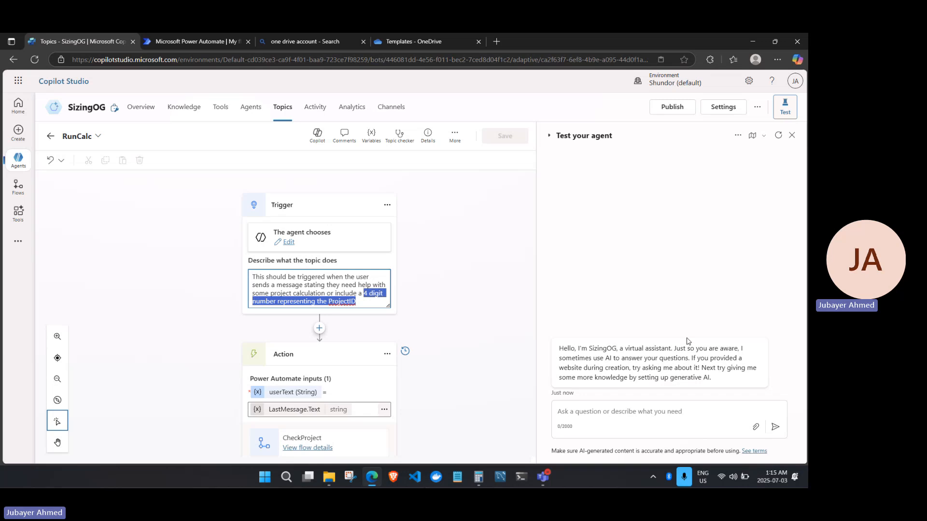
left_click(487, 346)
scroll(488, 346, "down", 5)
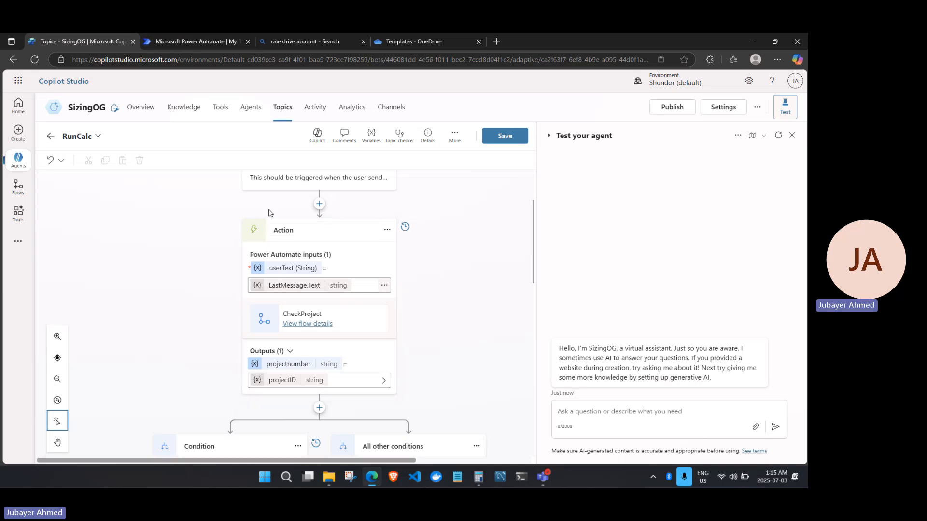
Open the CheckProject flow in Power Automate for editing.
left_click(193, 41)
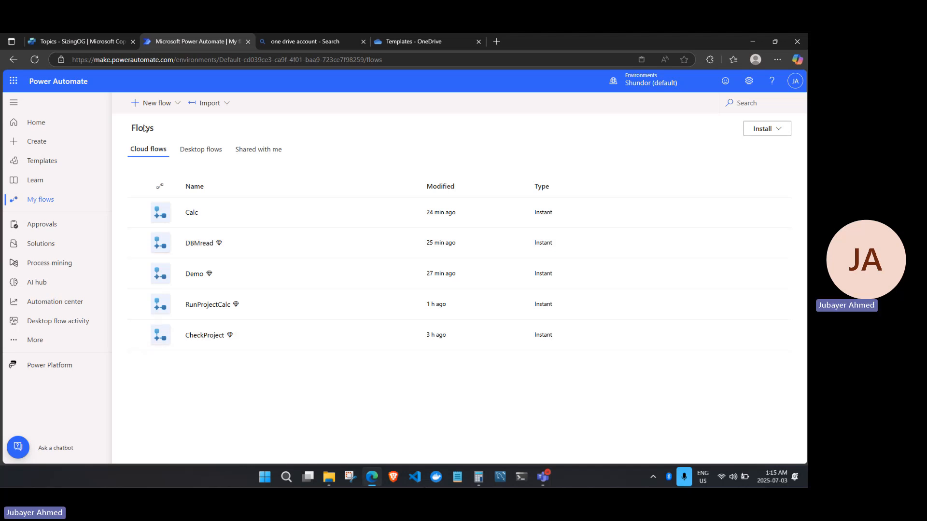
left_click(209, 341)
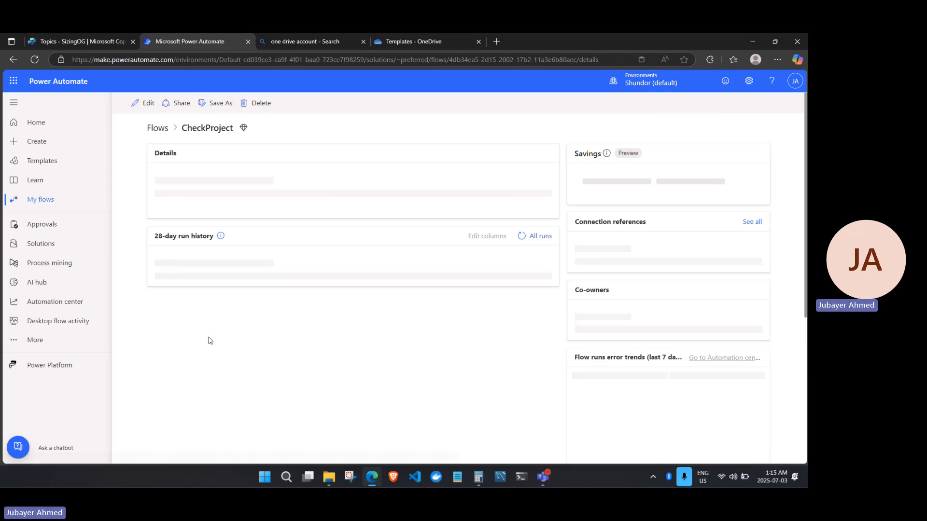
left_click(83, 43)
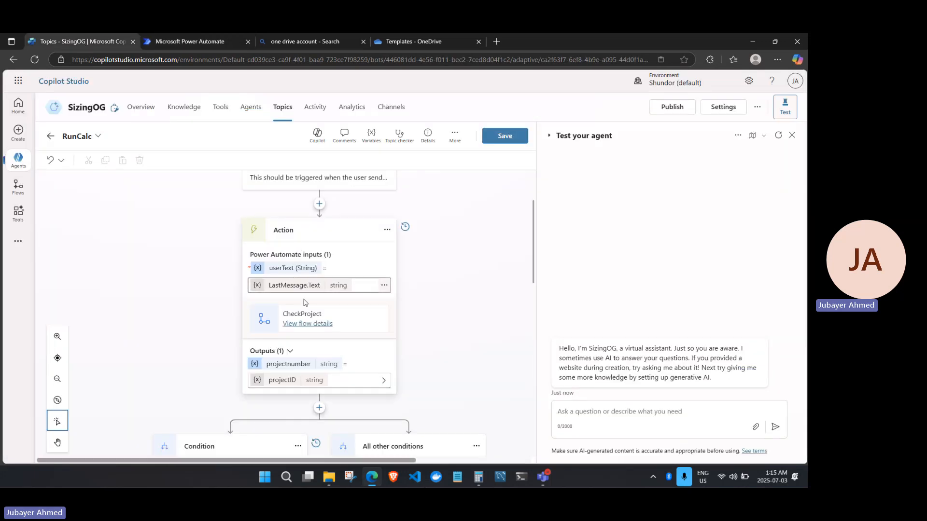
left_click(201, 41)
left_click(146, 103)
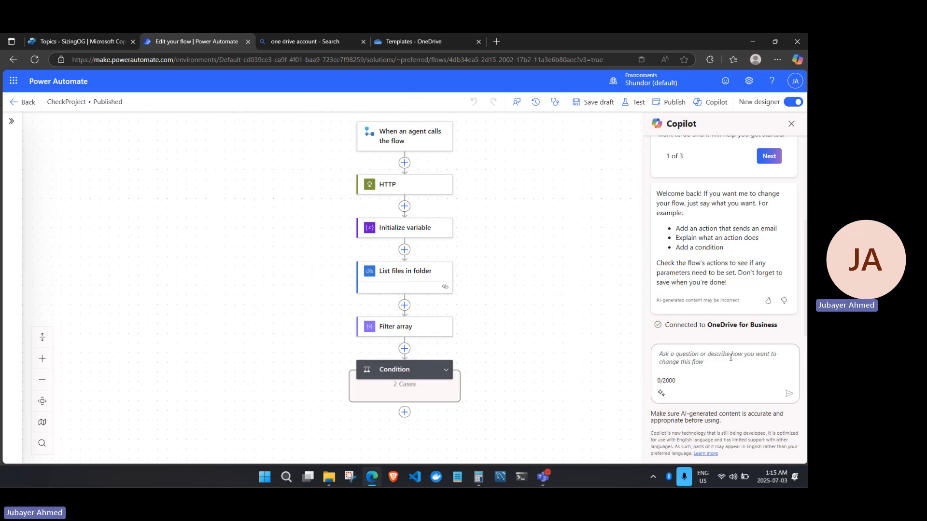
Expand CheckProject's Condition into True and False branches, then return to the RunCalc topic.
left_click(447, 372)
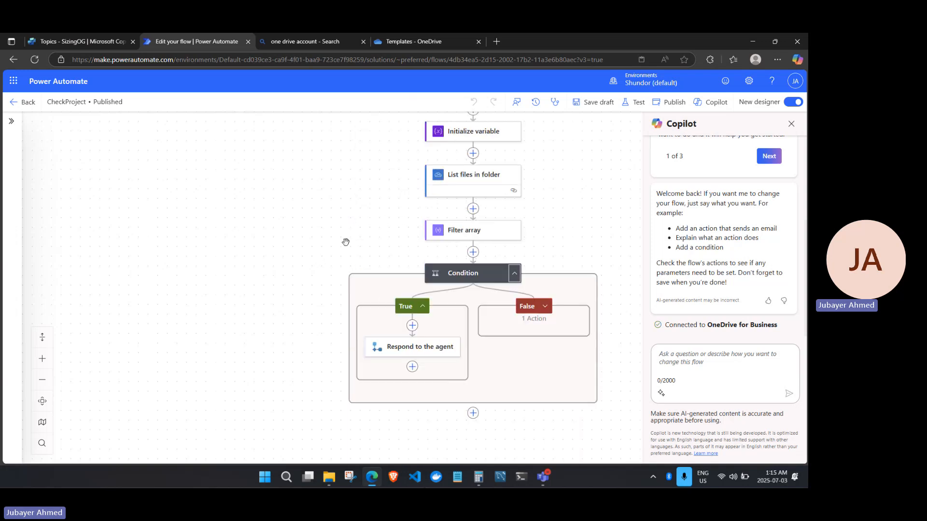
left_click(74, 42)
scroll(288, 272, "down", 3)
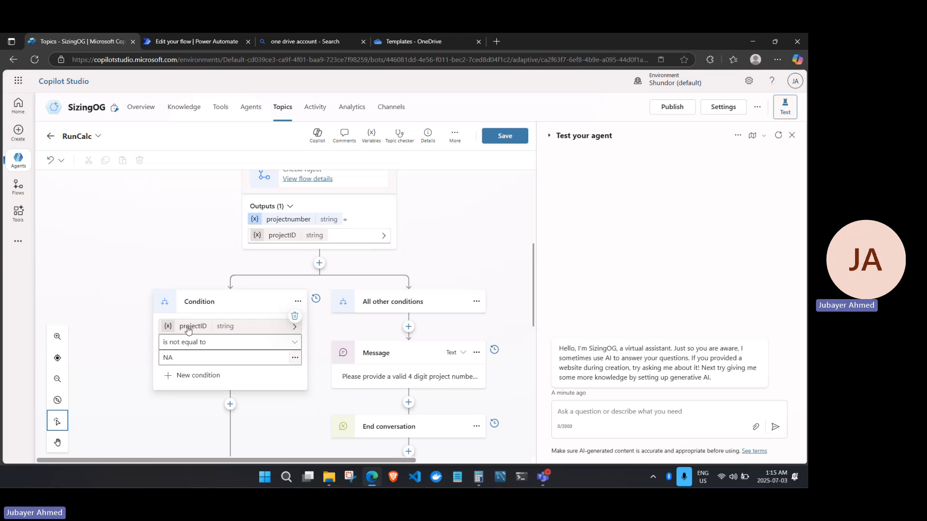
Scroll RunCalc from CheckProject through the condition to DBMread, then reopen the CheckProject flow designer.
scroll(393, 305, "down", 2)
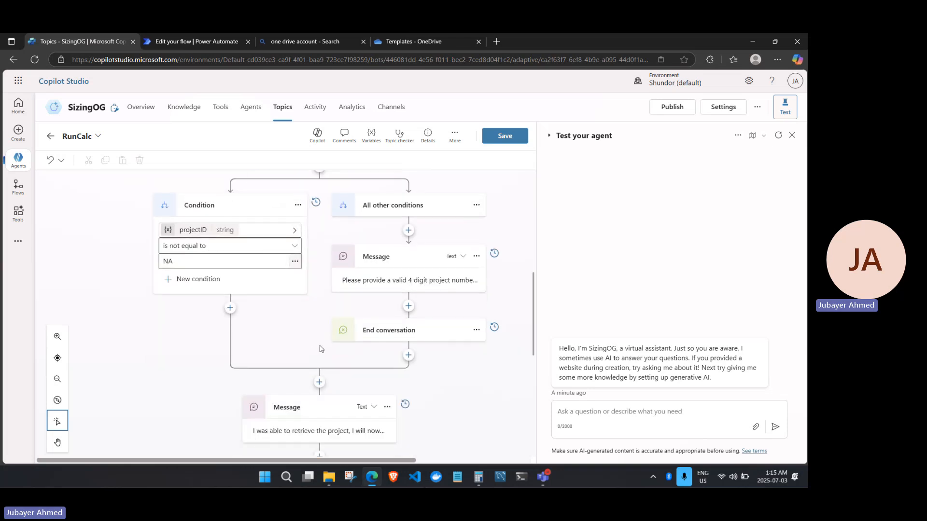
scroll(318, 349, "down", 3)
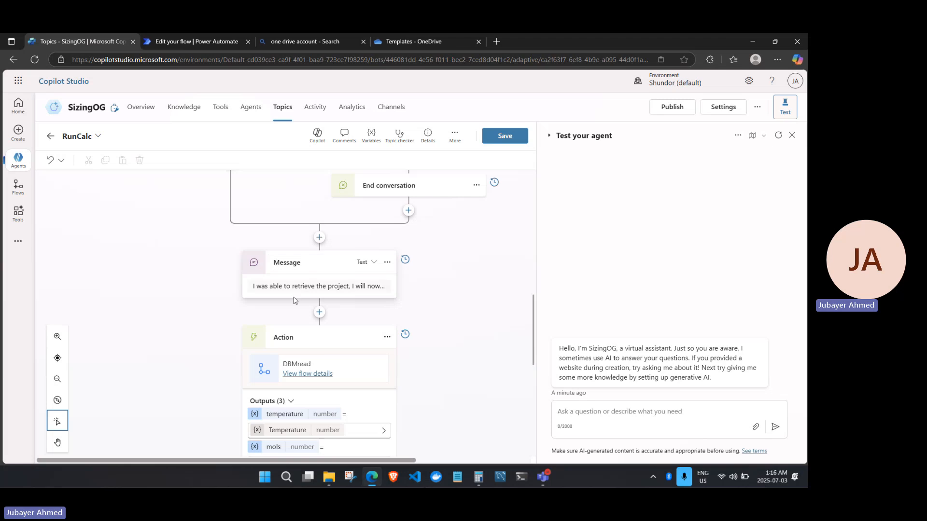
scroll(513, 323, "up", 2)
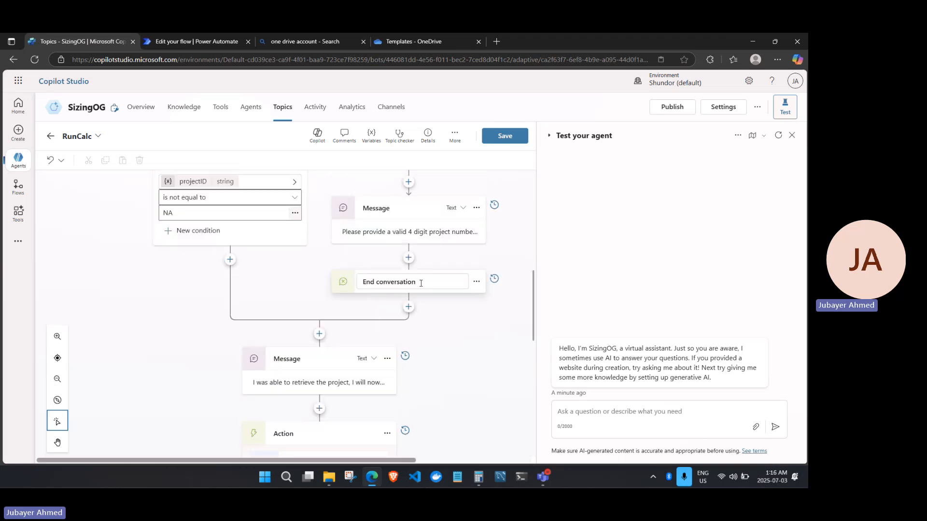
scroll(320, 334, "up", 5)
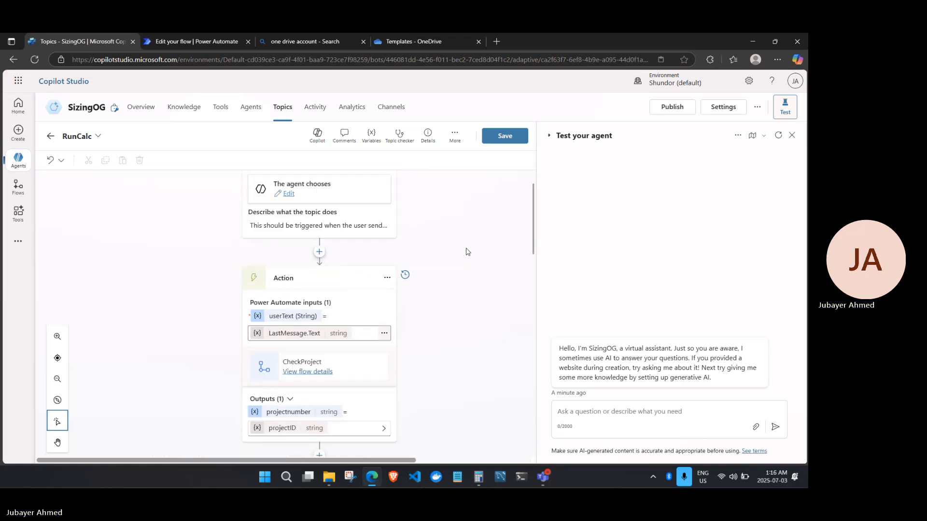
scroll(466, 251, "down", 4)
scroll(466, 252, "down", 7)
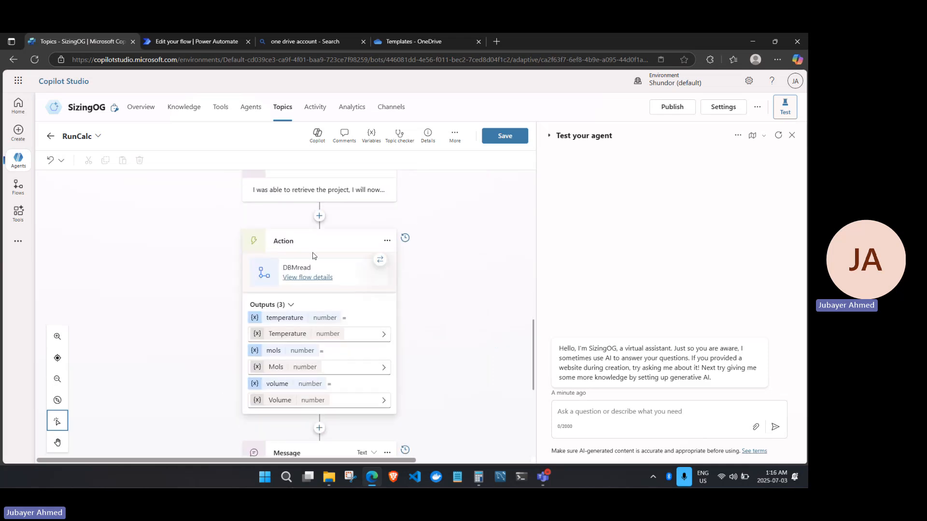
left_click(308, 276)
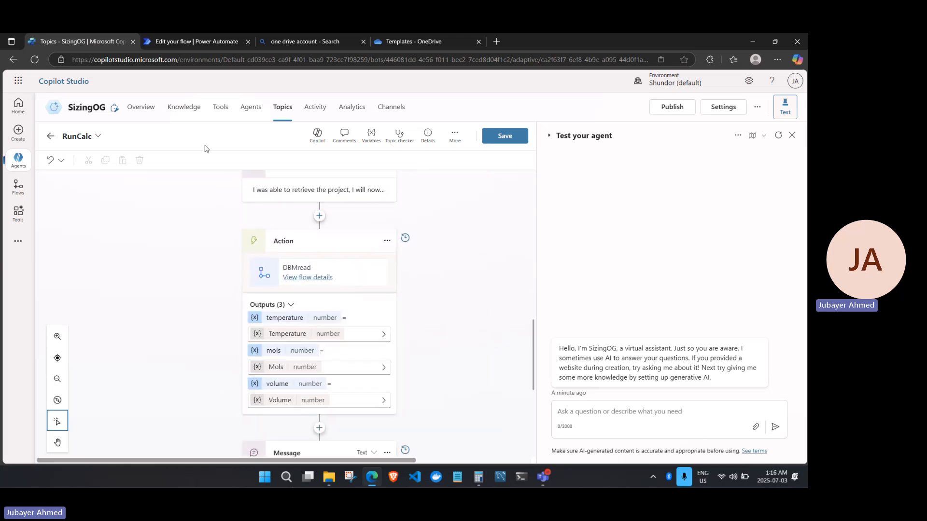
Leave the CheckProject designer and open the DBMread flow in the designer.
left_click(26, 105)
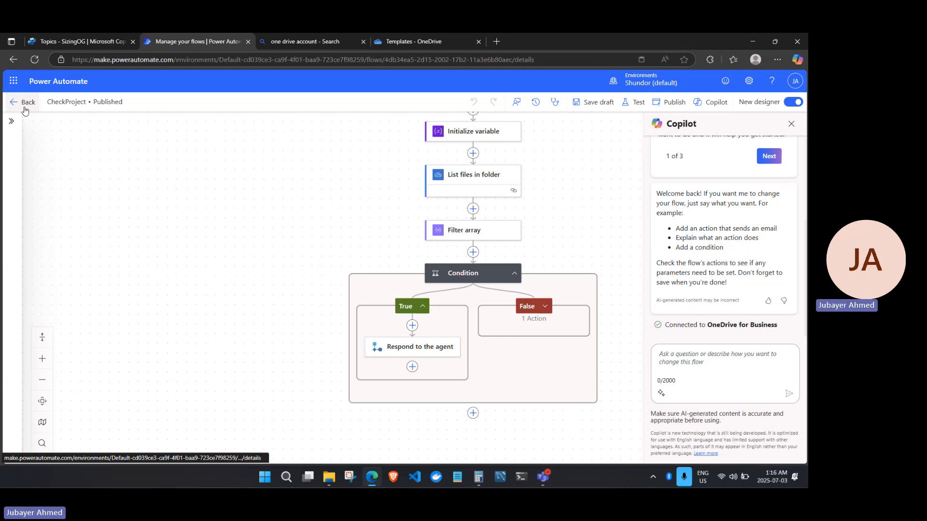
left_click(160, 128)
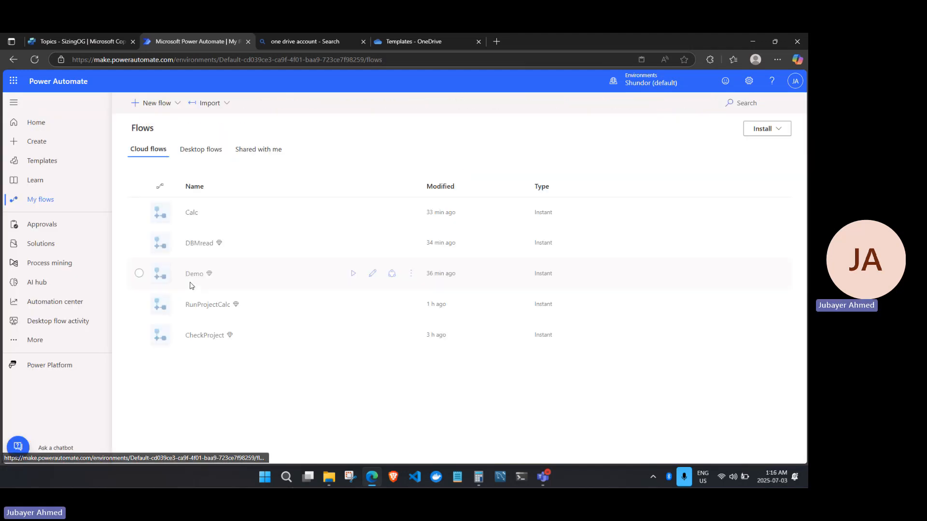
left_click(201, 243)
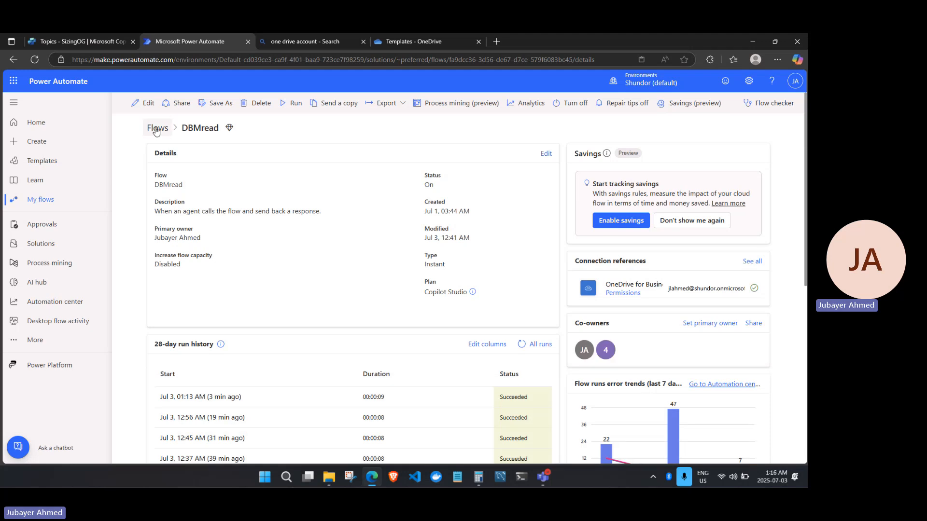
left_click(160, 128)
left_click(199, 243)
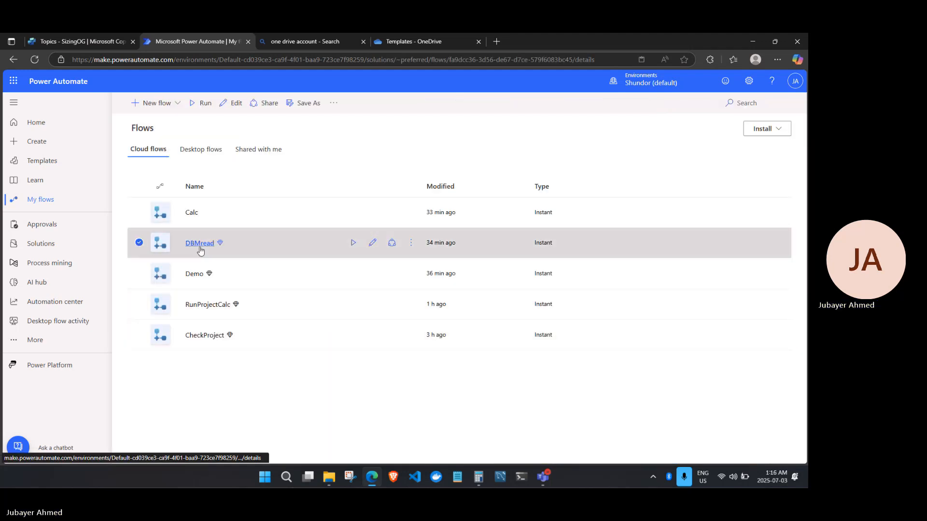
left_click(147, 107)
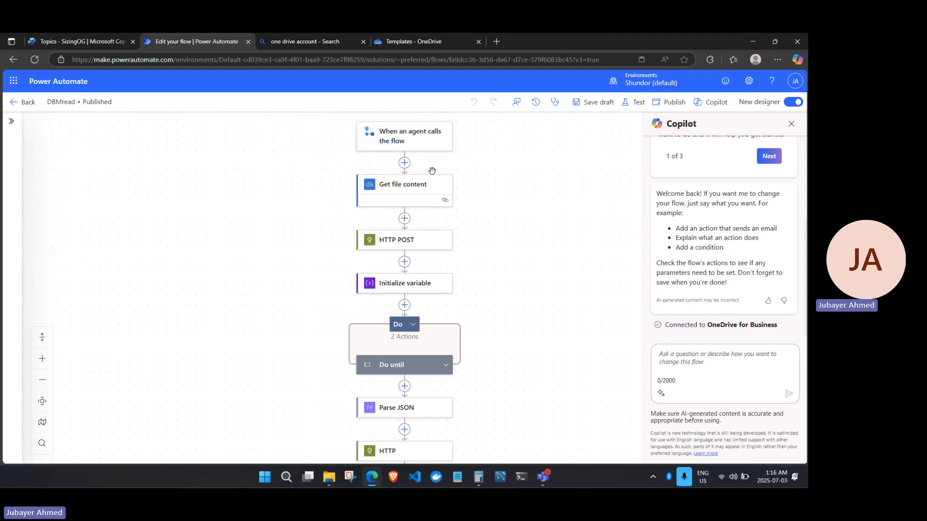
Review DBMread's actions, return to the cloud flows list, and briefly check the RunCalc topic.
scroll(425, 299, "down", 2)
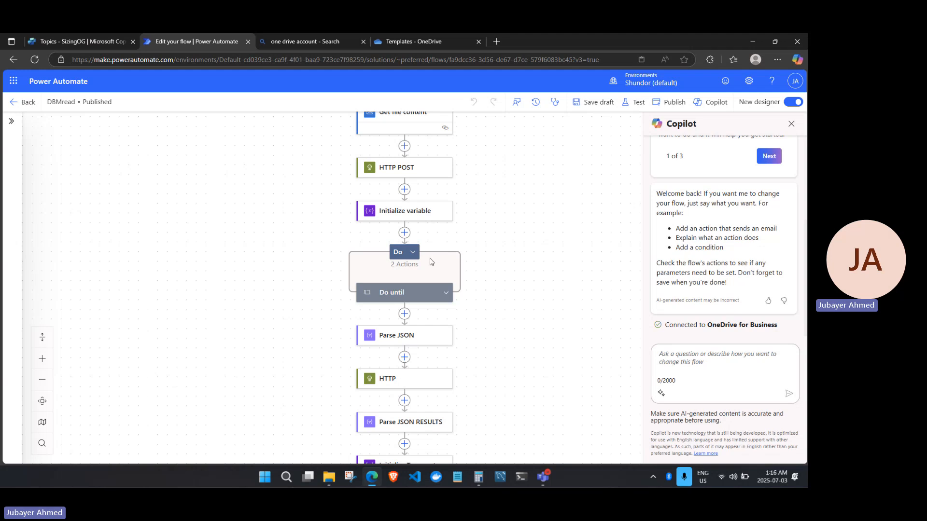
scroll(432, 362, "up", 3)
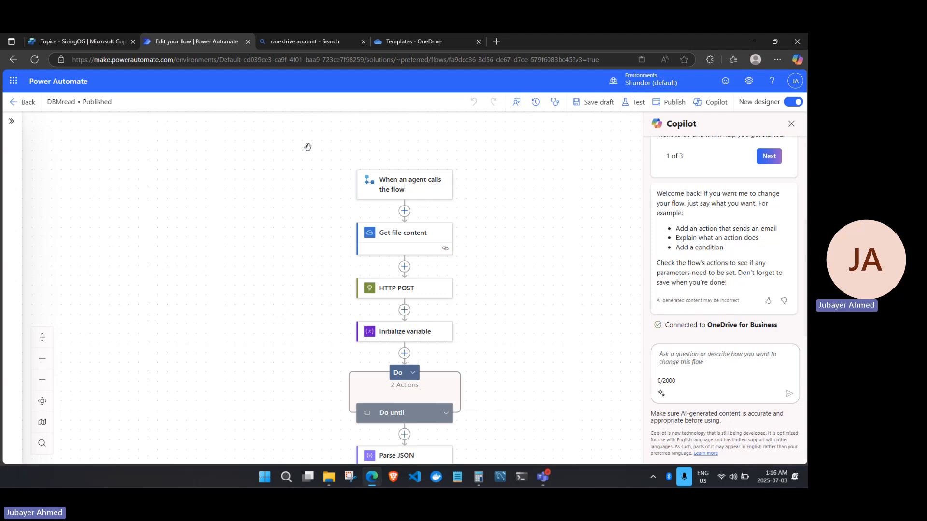
left_click(25, 103)
left_click(160, 131)
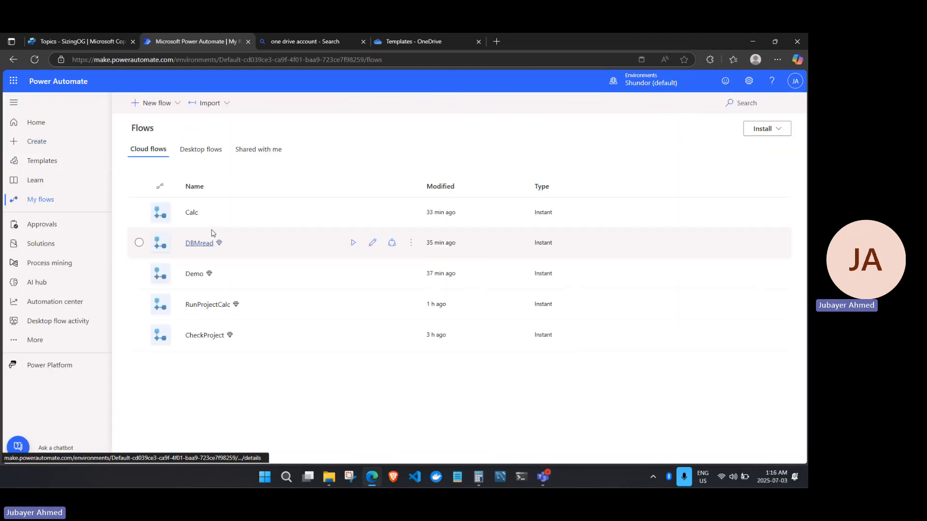
left_click(75, 42)
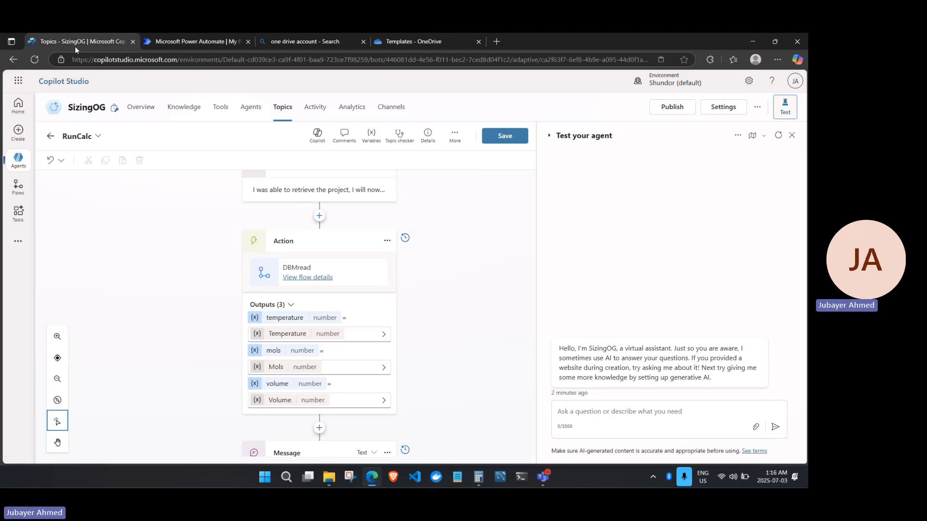
left_click(162, 42)
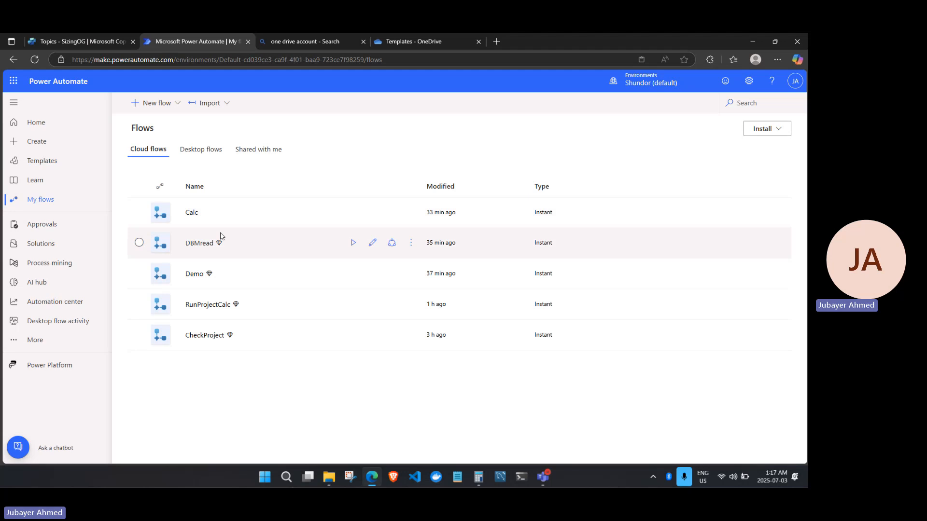
Open the DBMread flow in the designer.
left_click(198, 243)
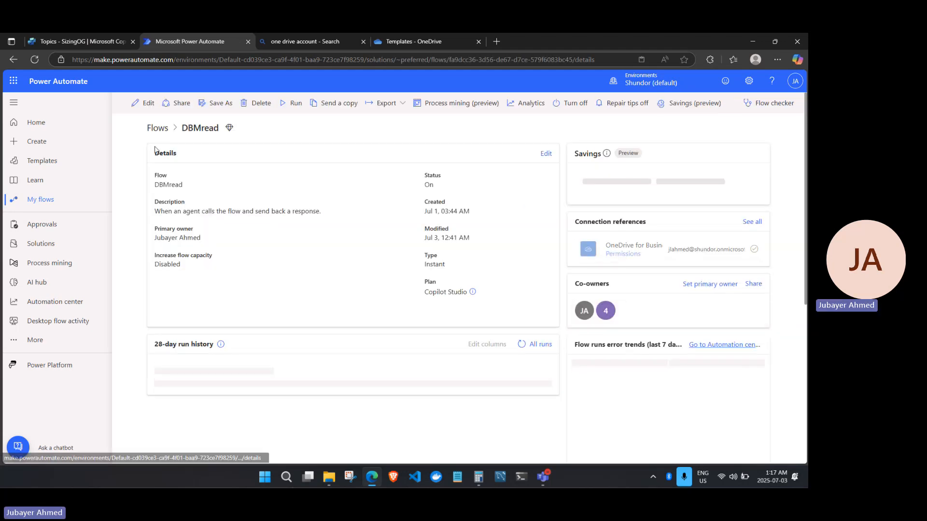
left_click(145, 103)
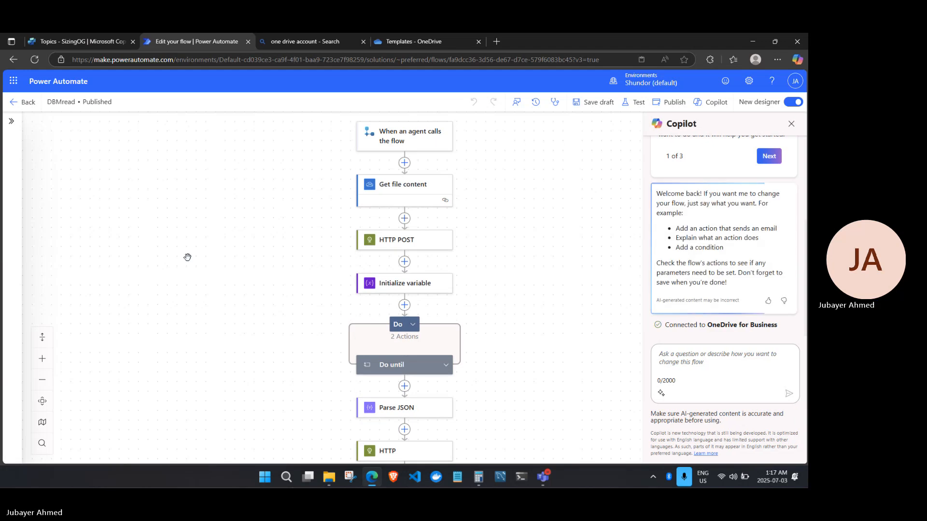
scroll(187, 258, "down", 1)
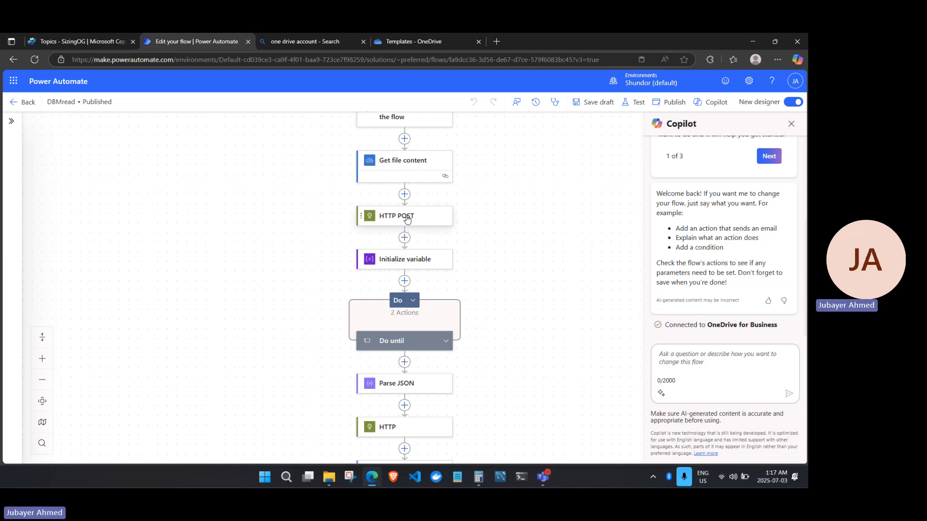
Expand DBMread's Do until loop and review its actions down to Respond to the agent.
left_click(446, 341)
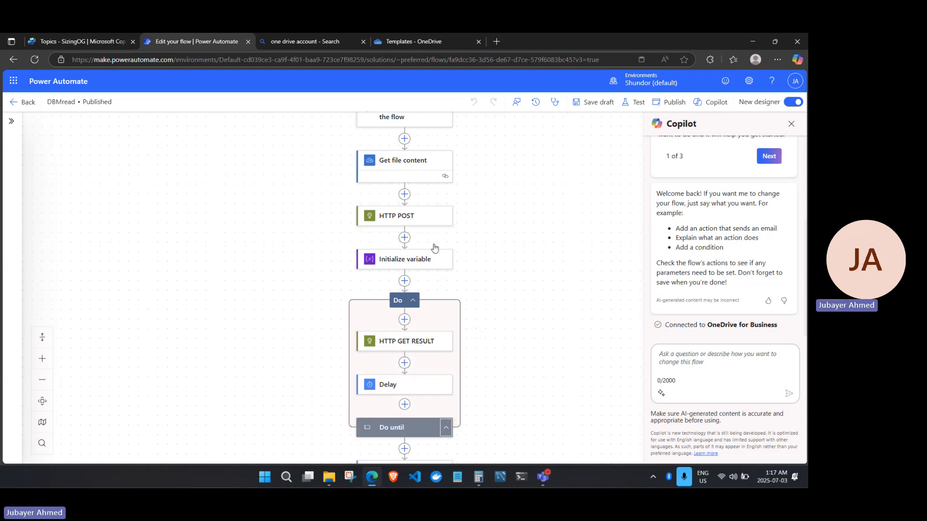
scroll(434, 249, "down", 1)
scroll(435, 249, "down", 2)
scroll(410, 303, "down", 3)
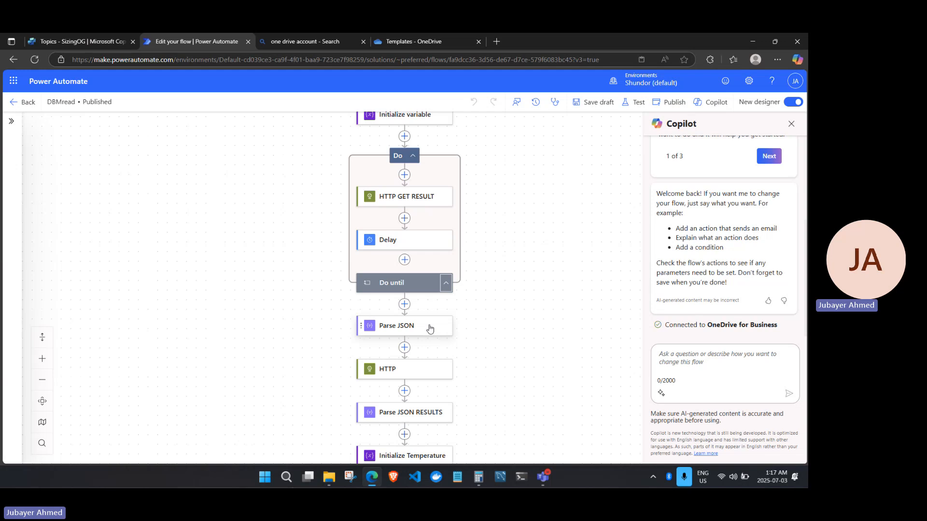
scroll(429, 327, "down", 2)
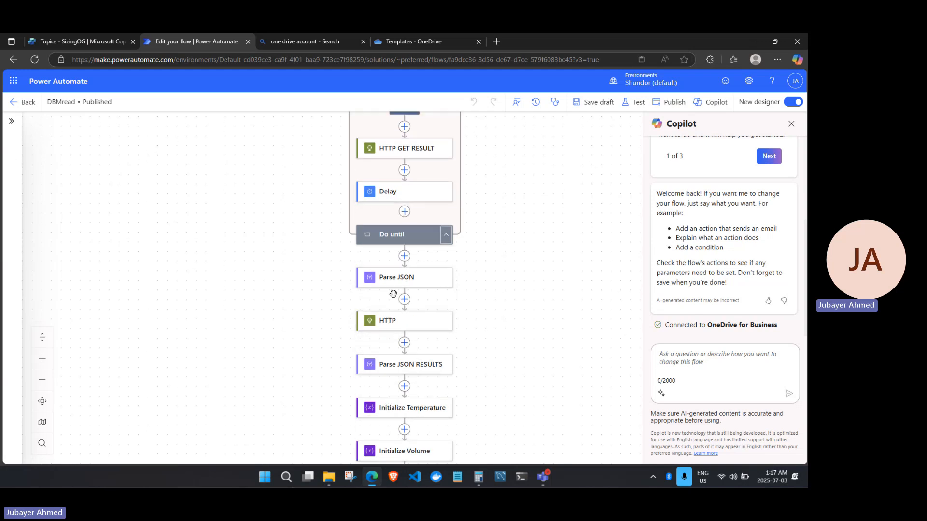
scroll(373, 299, "down", 7)
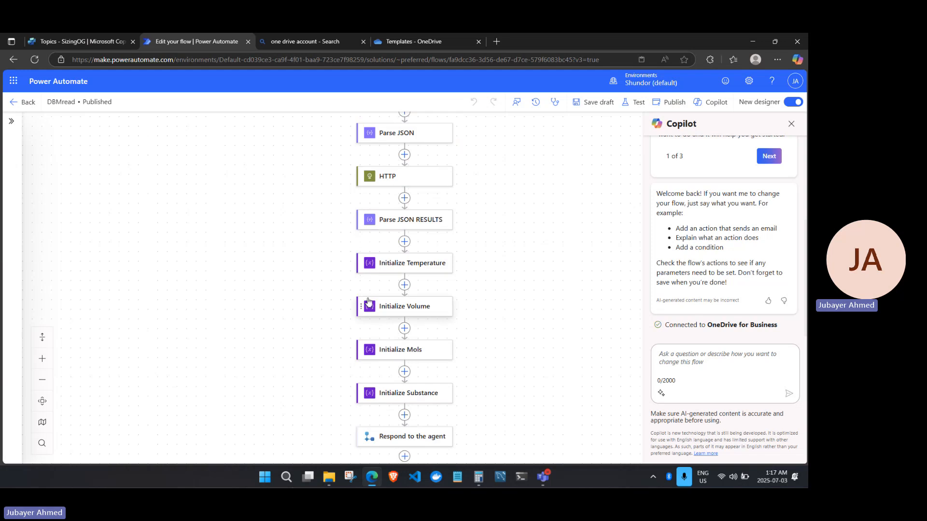
left_click(60, 42)
scroll(279, 386, "down", 1)
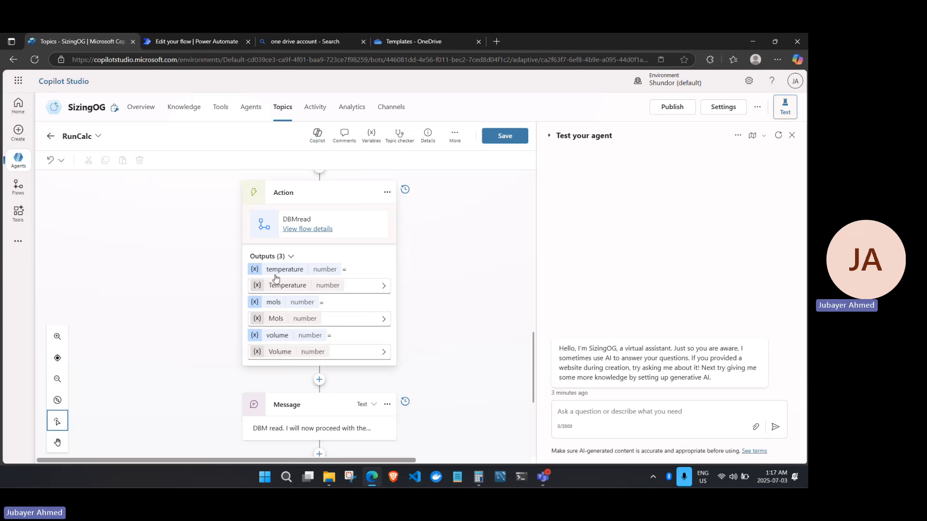
Scroll the RunCalc topic to the Calc action, then show DBMread's details page and run history.
scroll(468, 342, "down", 2)
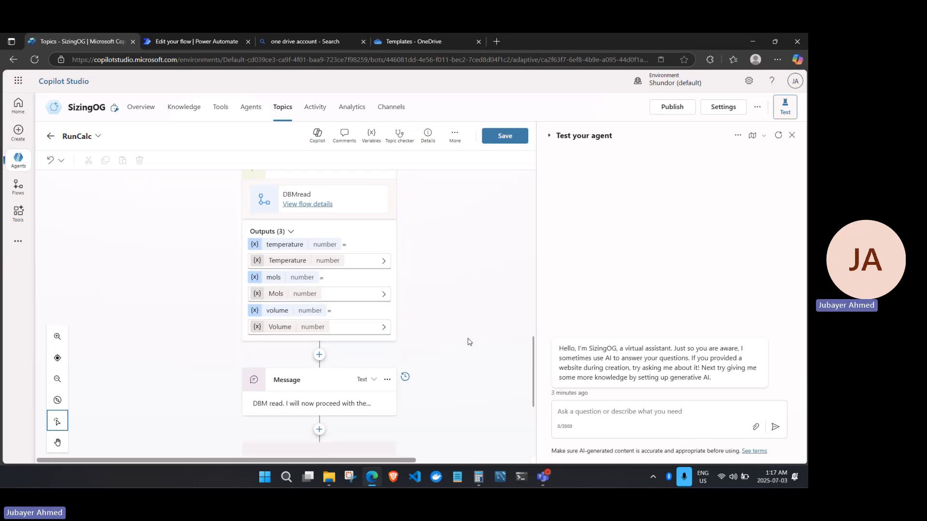
scroll(337, 311, "down", 3)
scroll(337, 311, "down", 1)
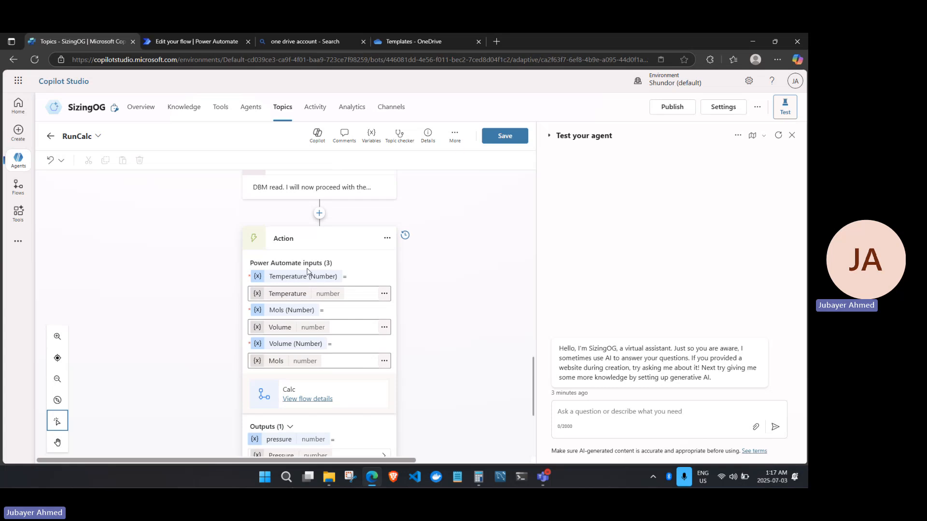
scroll(278, 289, "down", 6)
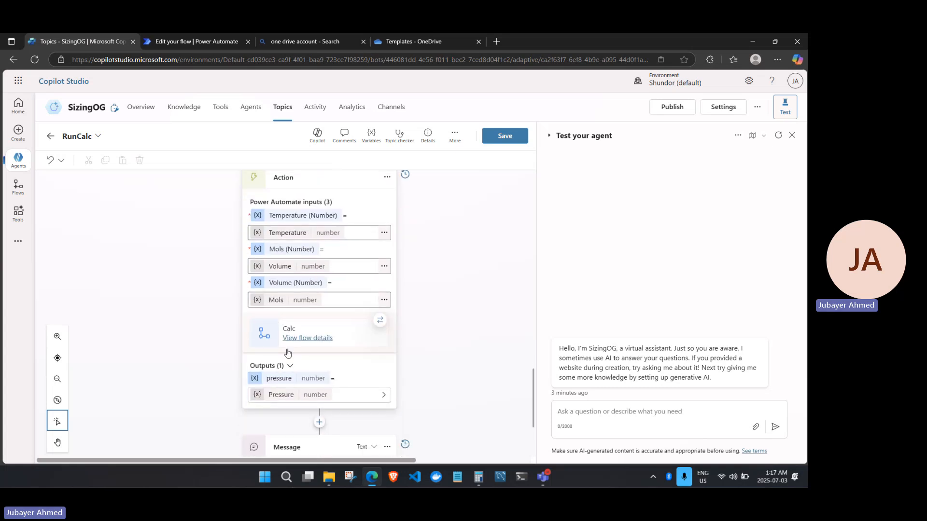
scroll(287, 354, "up", 5)
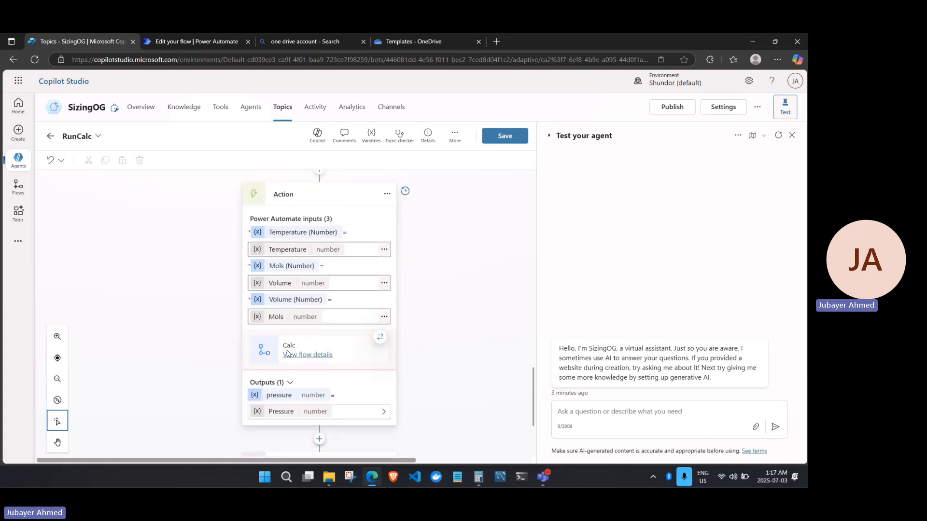
left_click(159, 43)
left_click(30, 103)
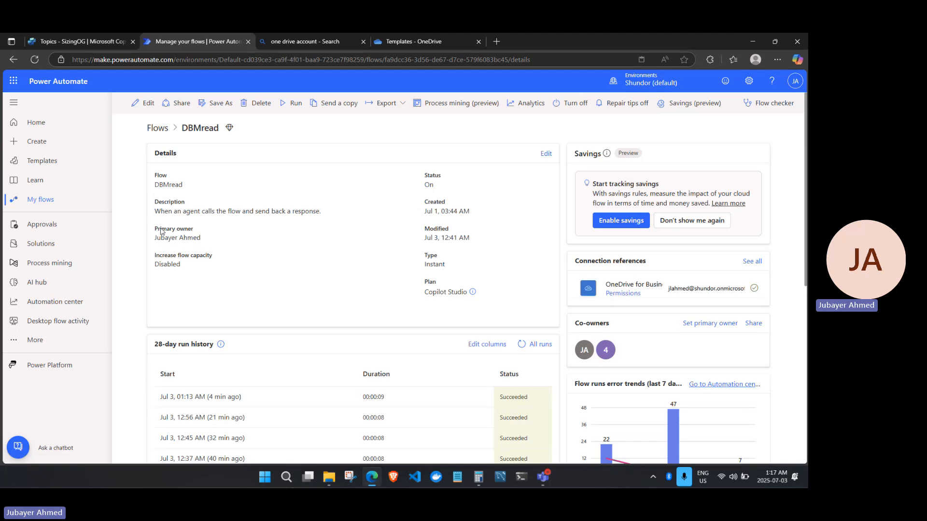
Open the Calc flow in the designer and show its trigger's Temperature, Mols and Volume inputs.
left_click(157, 129)
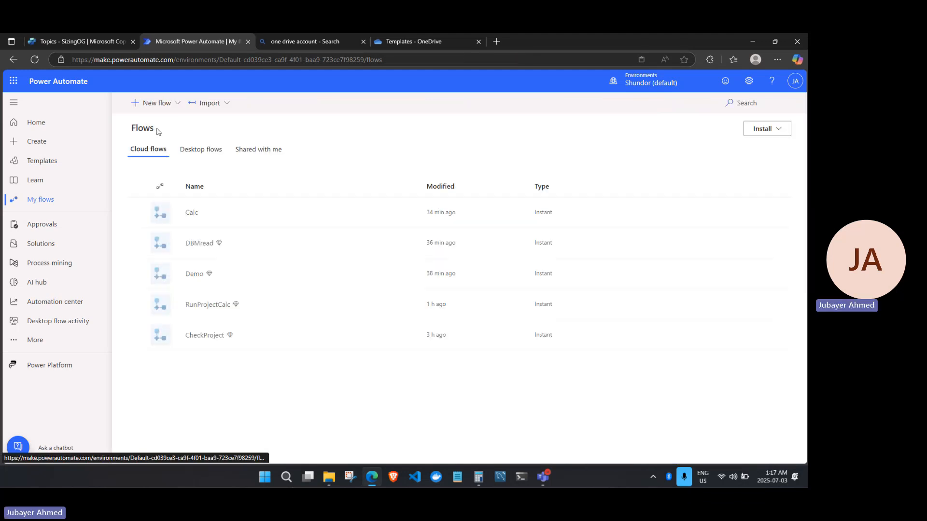
left_click(192, 212)
left_click(144, 103)
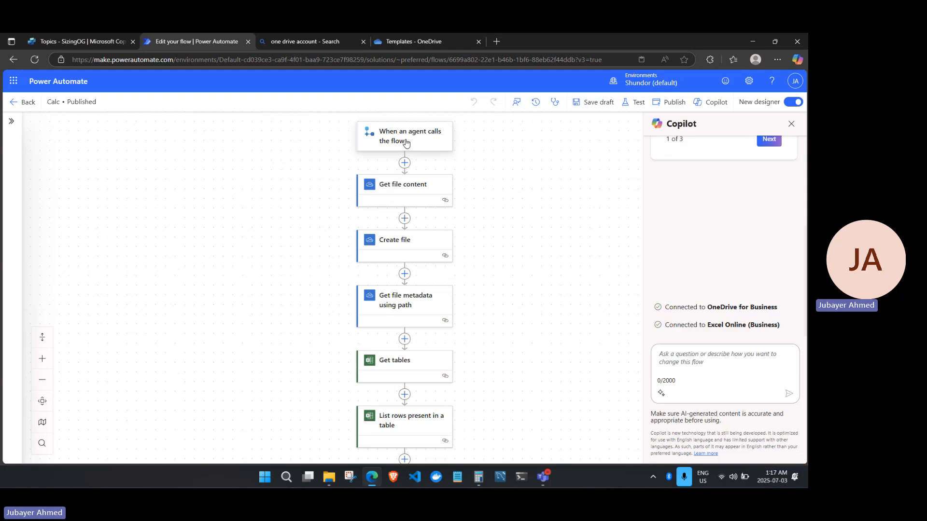
left_click(406, 142)
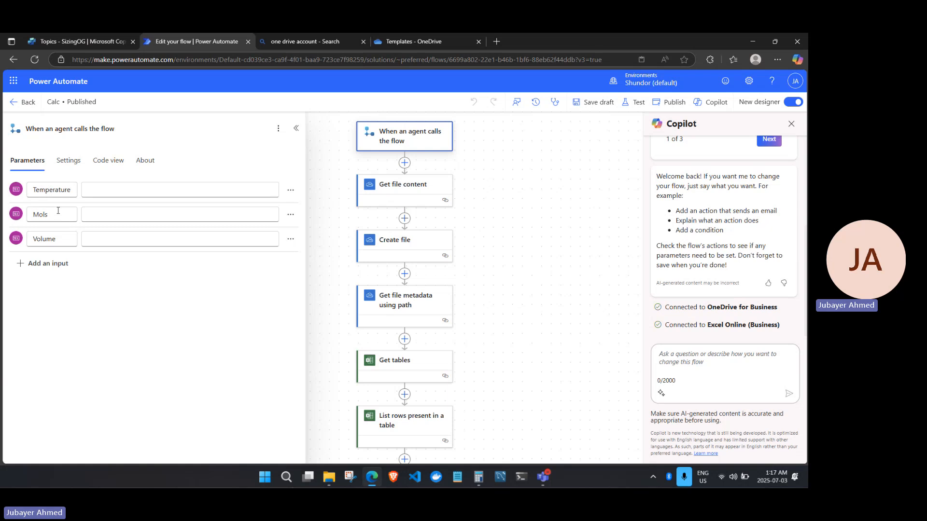
Compare the Calc trigger inputs against the RunCalc topic, then review the Calc flow again.
left_click(94, 44)
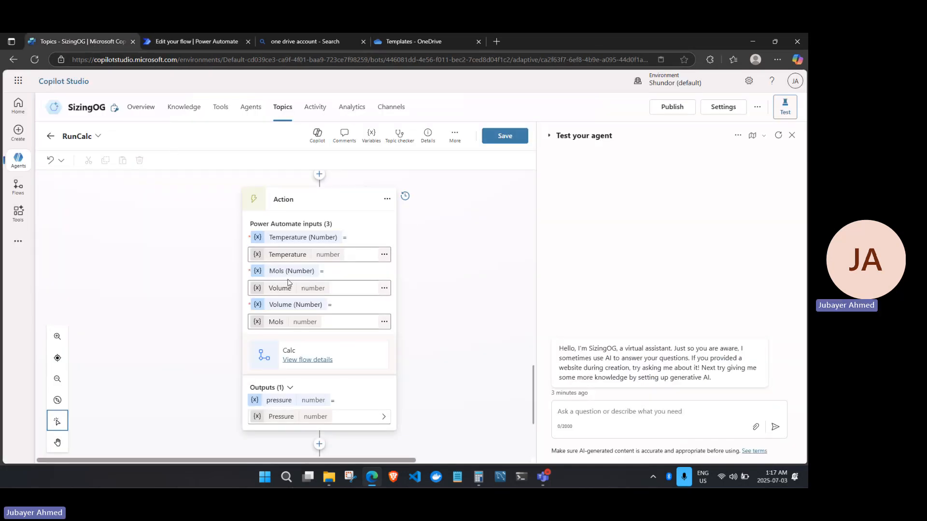
left_click(190, 43)
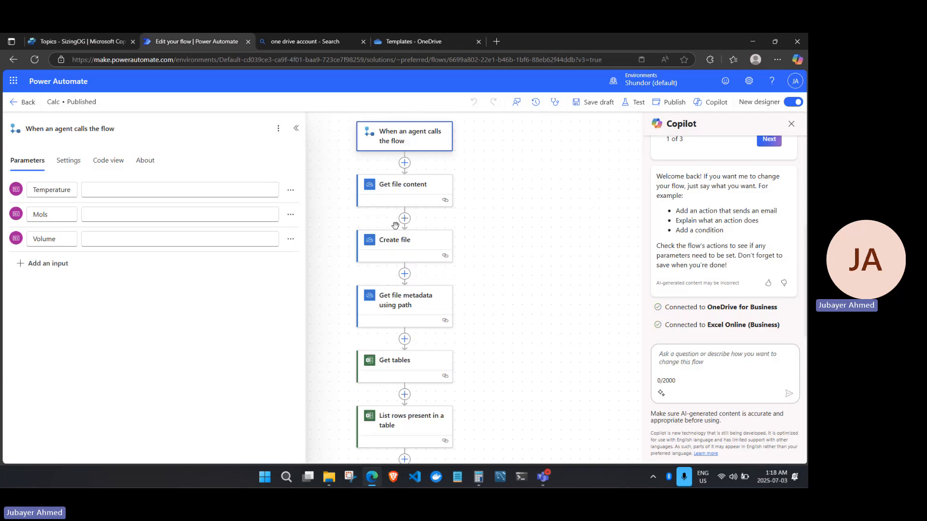
scroll(395, 226, "down", 5)
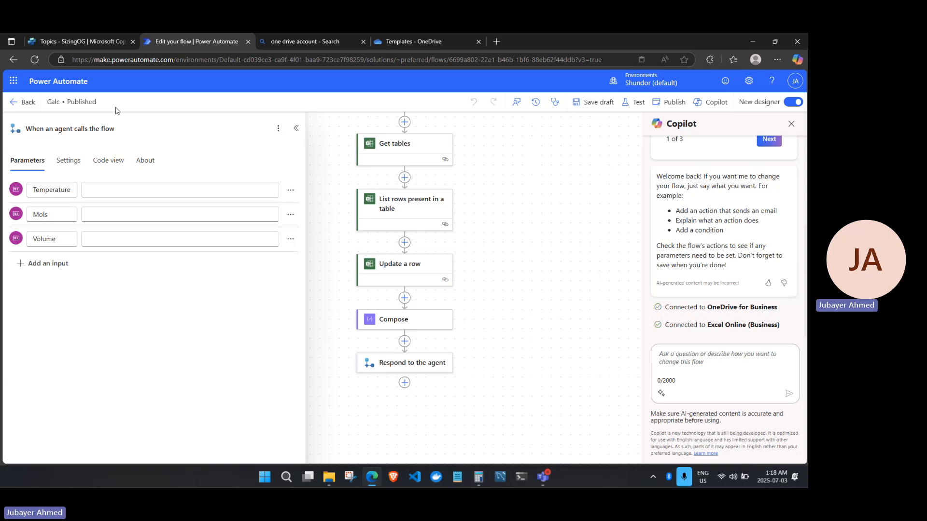
scroll(382, 270, "up", 4)
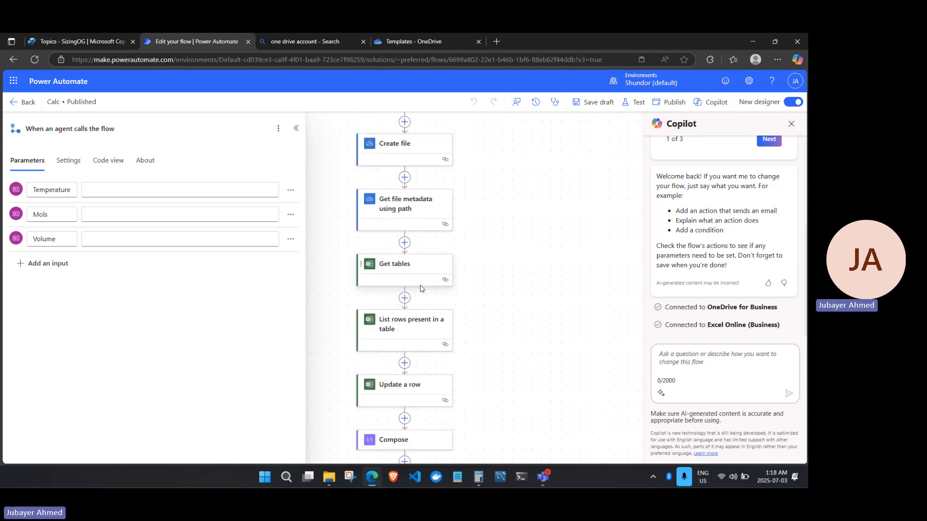
left_click(59, 43)
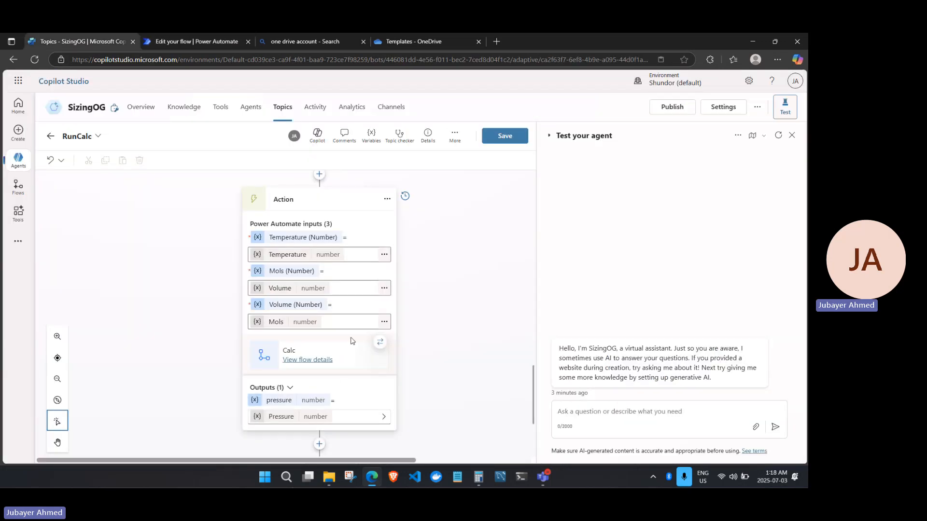
scroll(334, 393, "down", 3)
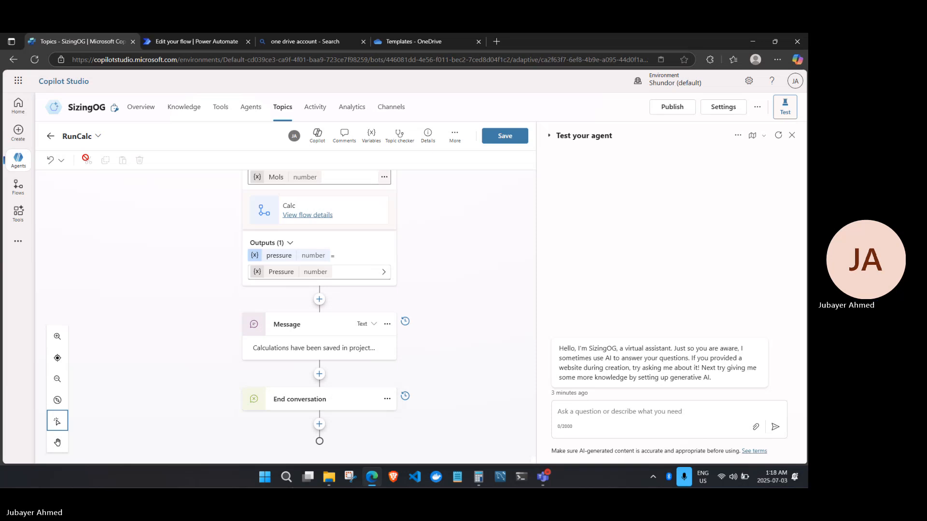
left_click(49, 137)
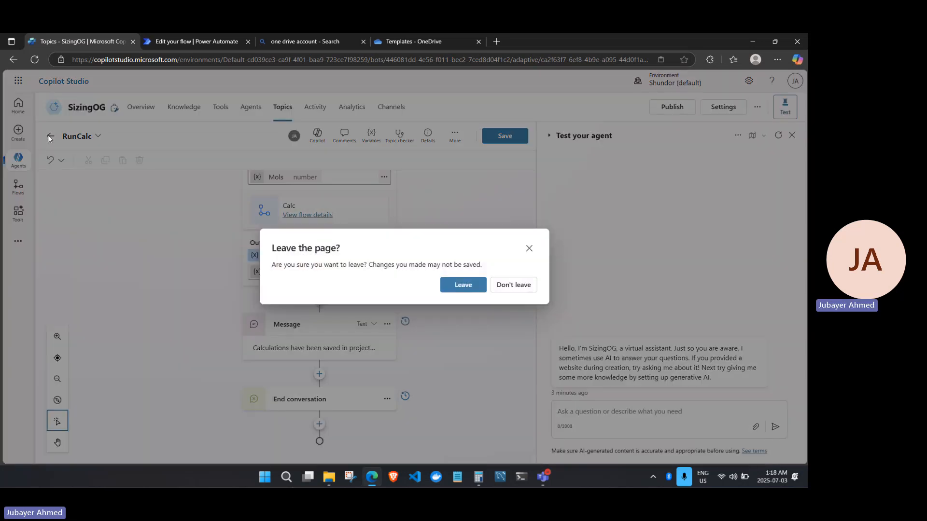
left_click(518, 289)
scroll(470, 345, "up", 5)
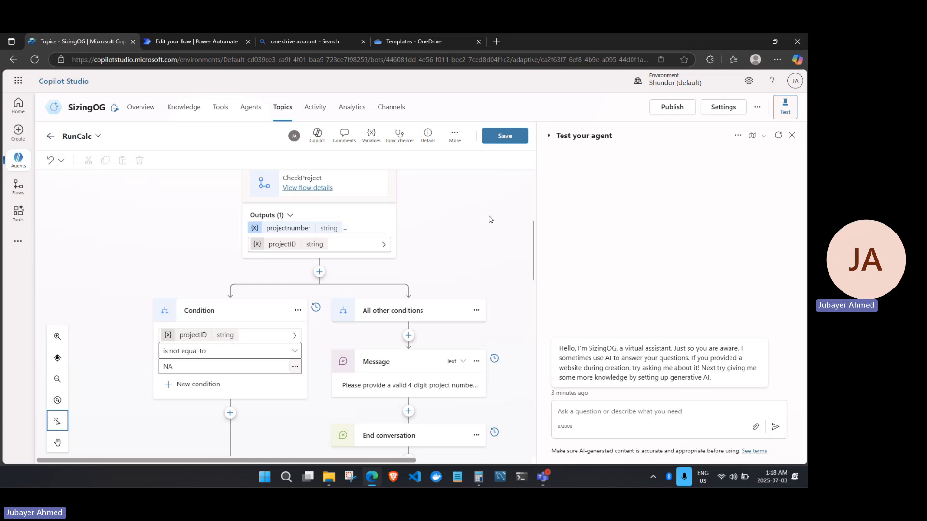
left_click(183, 41)
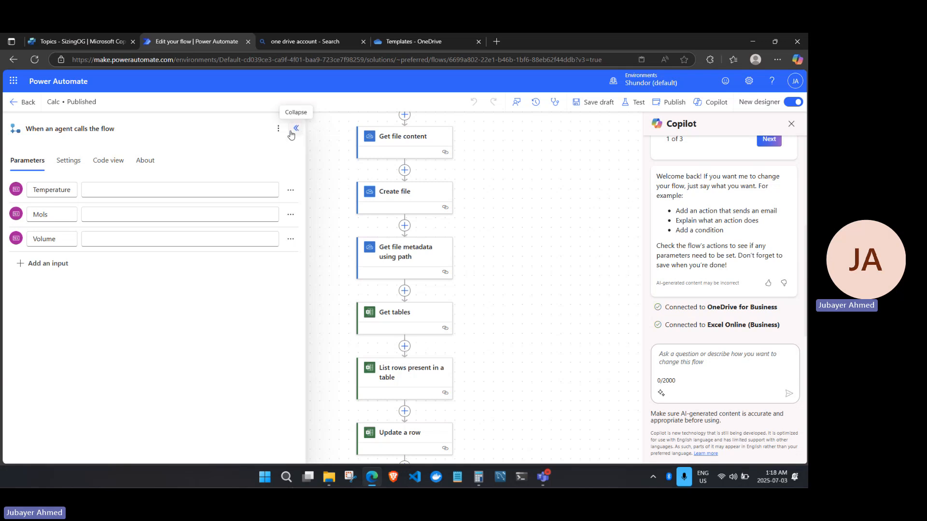
left_click(97, 41)
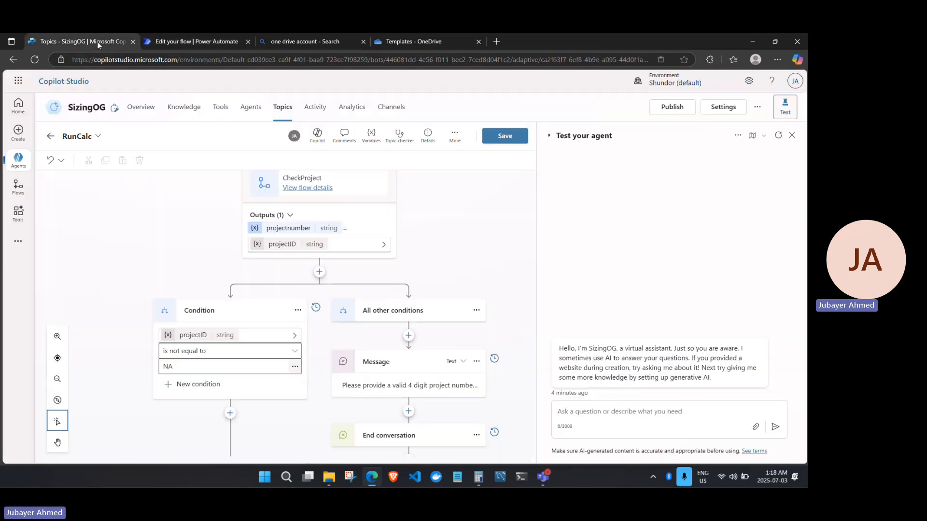